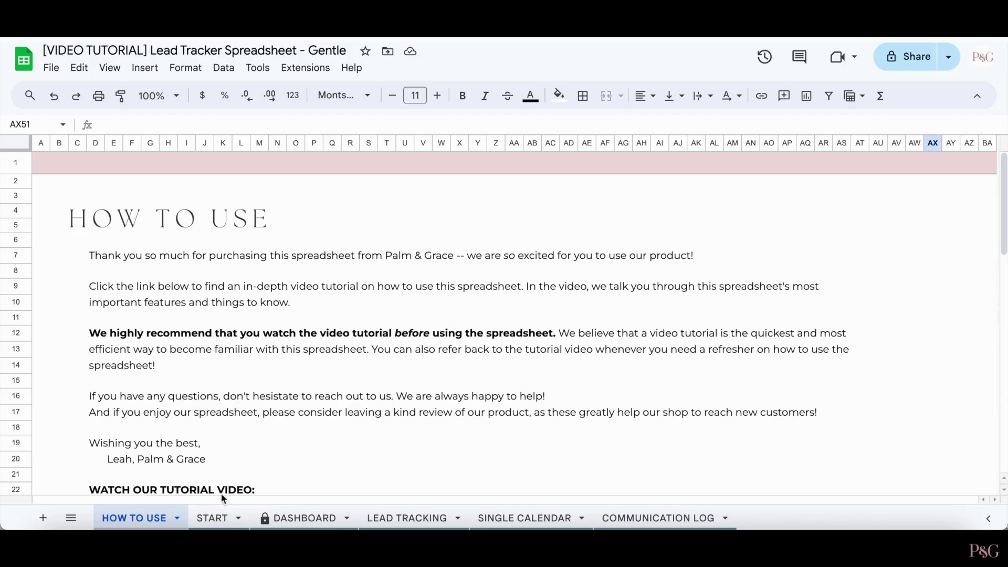
- On the START sheet, keep Sunday as the Week Start Date
click(213, 517)
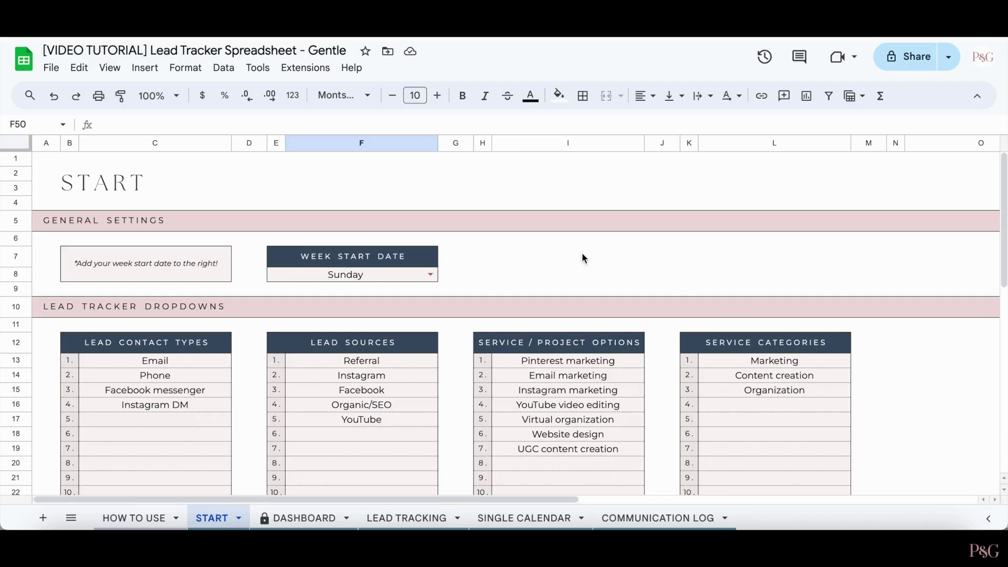
click(429, 274)
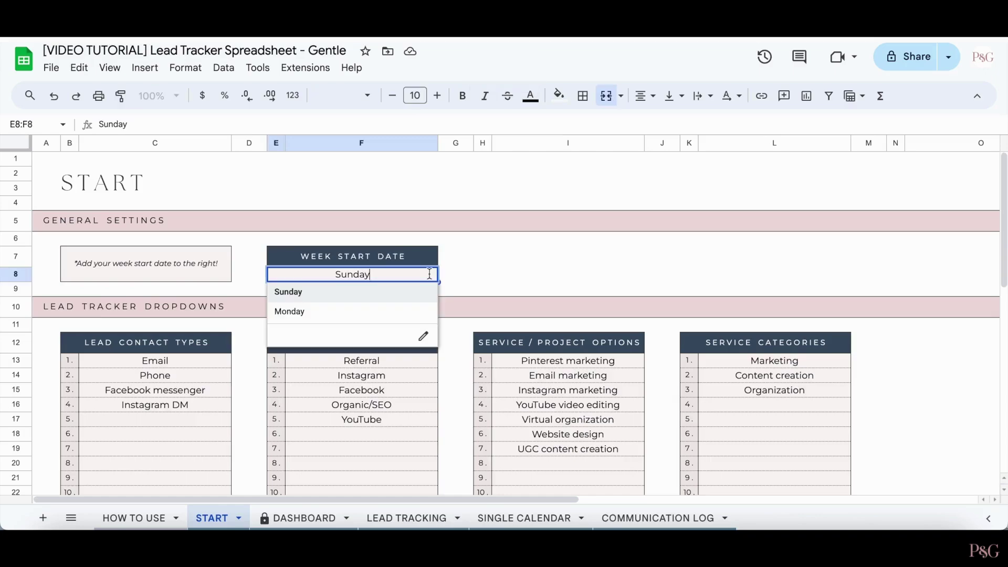
click(400, 296)
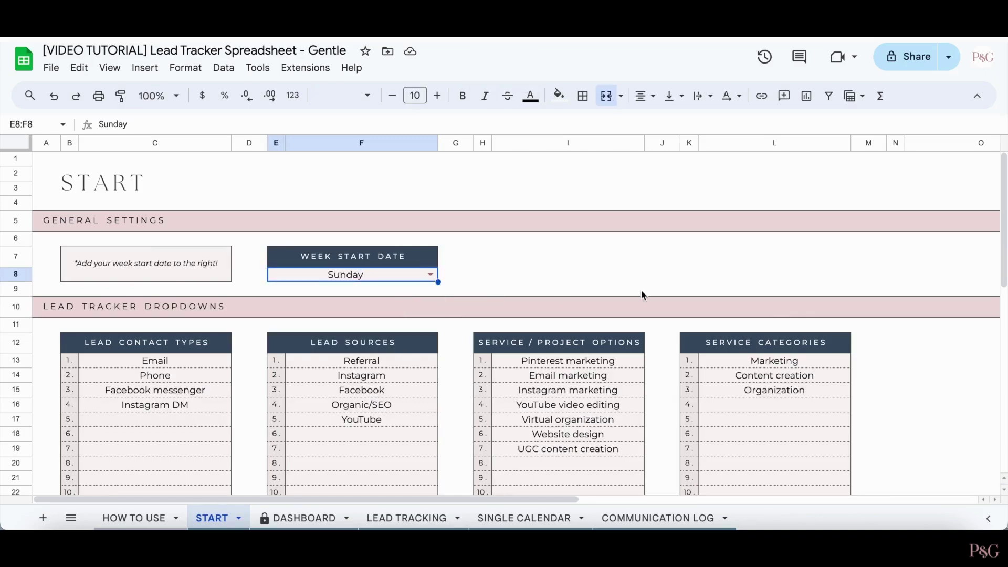
- Scroll through the START sheet's dropdown lists, including the Email, Phone, Facebook messenger and Instagram DM contact types
scroll(953, 404, down, 2)
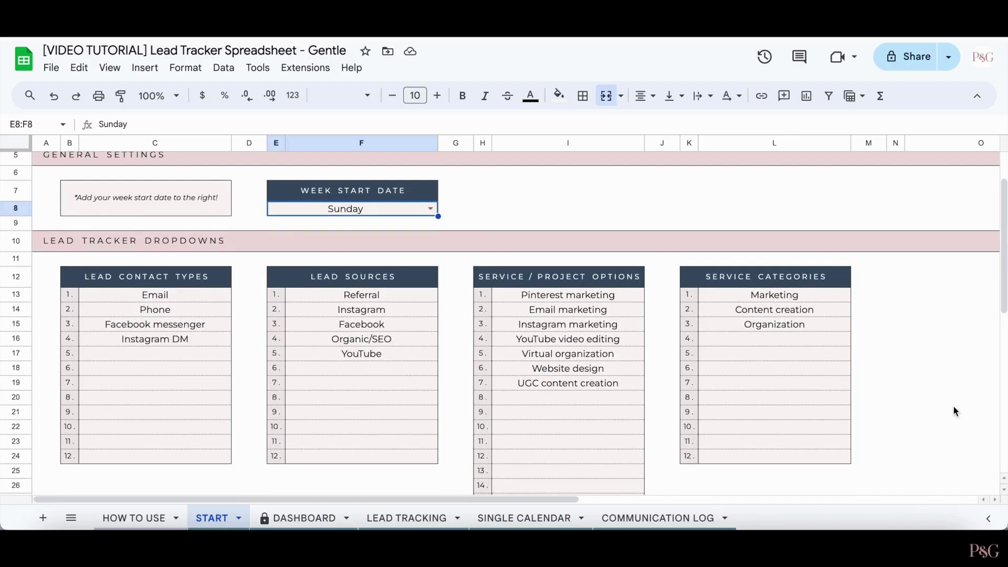
scroll(953, 405, down, 3)
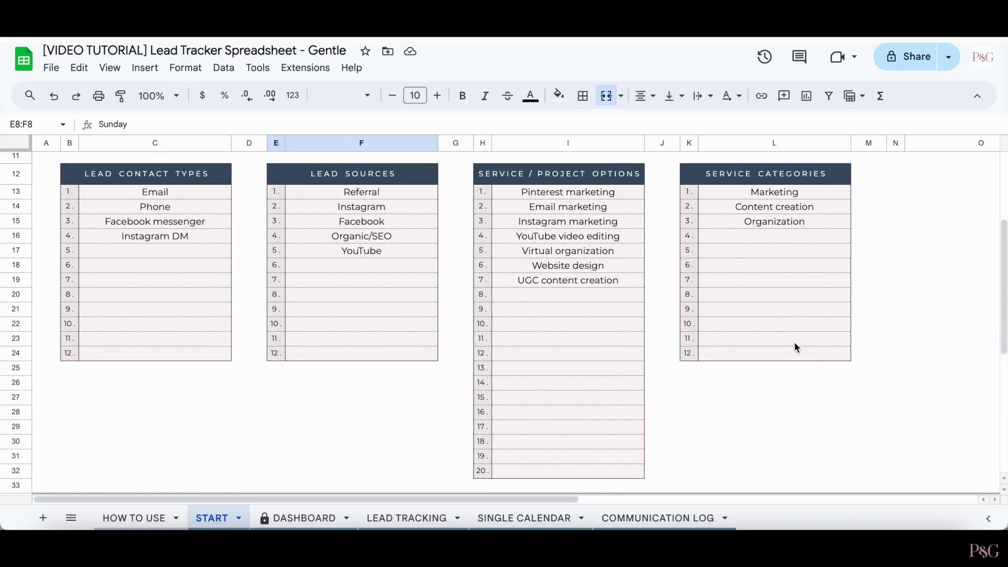
scroll(924, 444, down, 1)
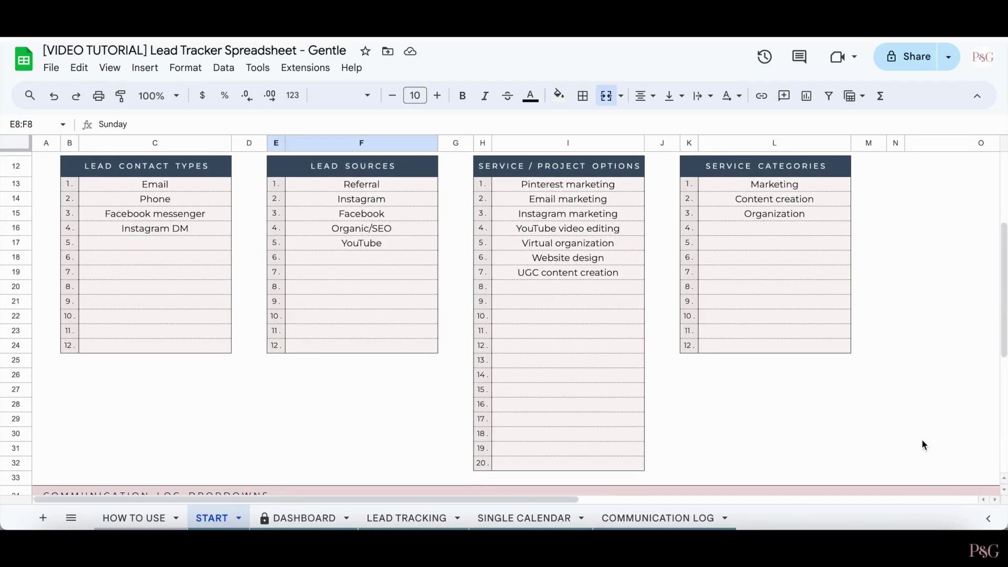
scroll(925, 444, down, 4)
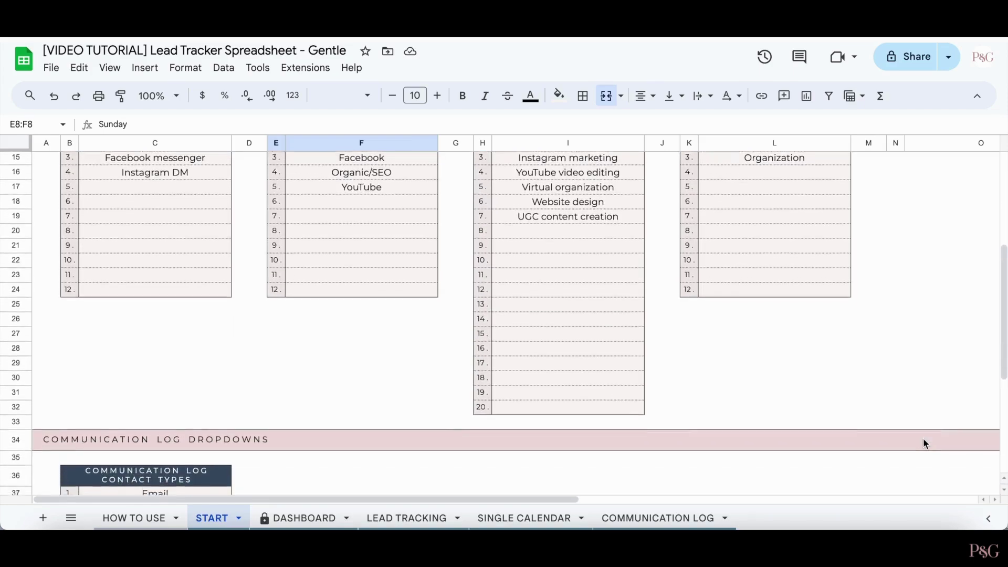
scroll(925, 445, down, 1)
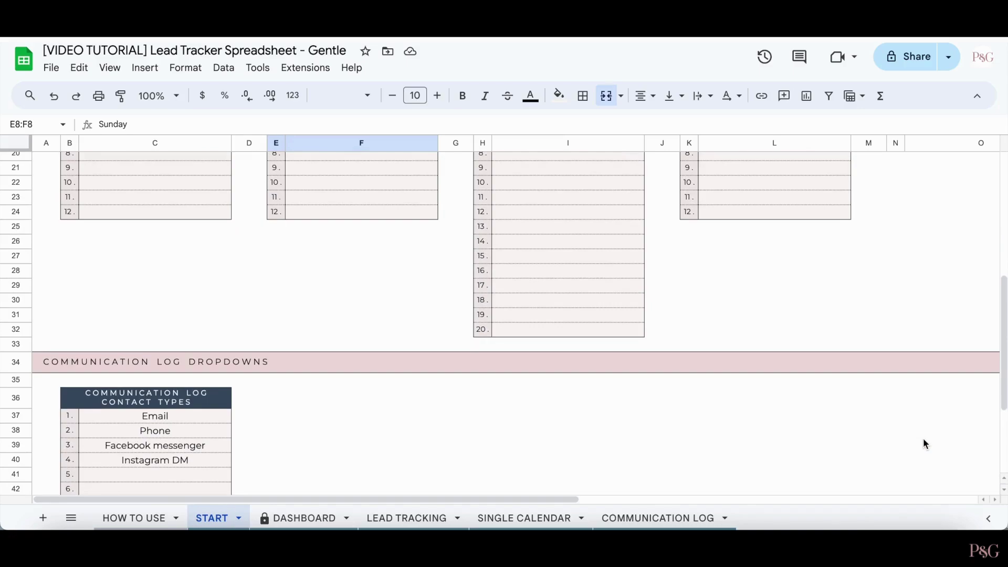
scroll(925, 444, down, 5)
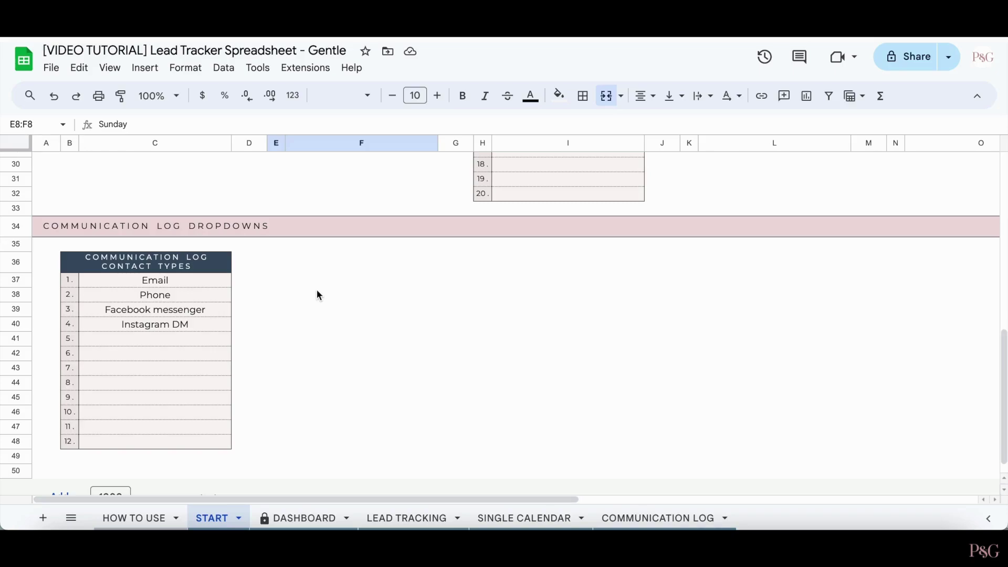
scroll(317, 294, up, 5)
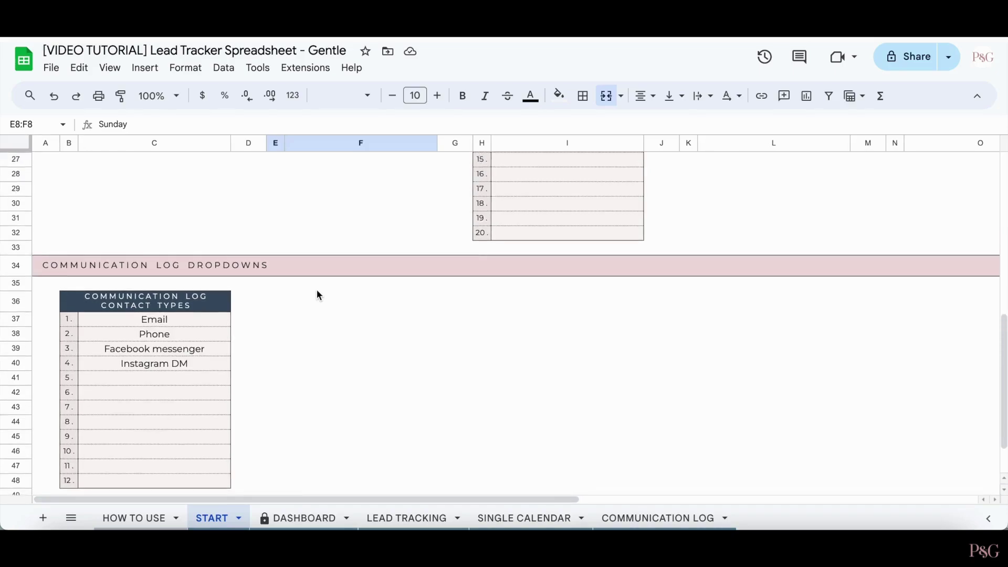
scroll(316, 293, up, 4)
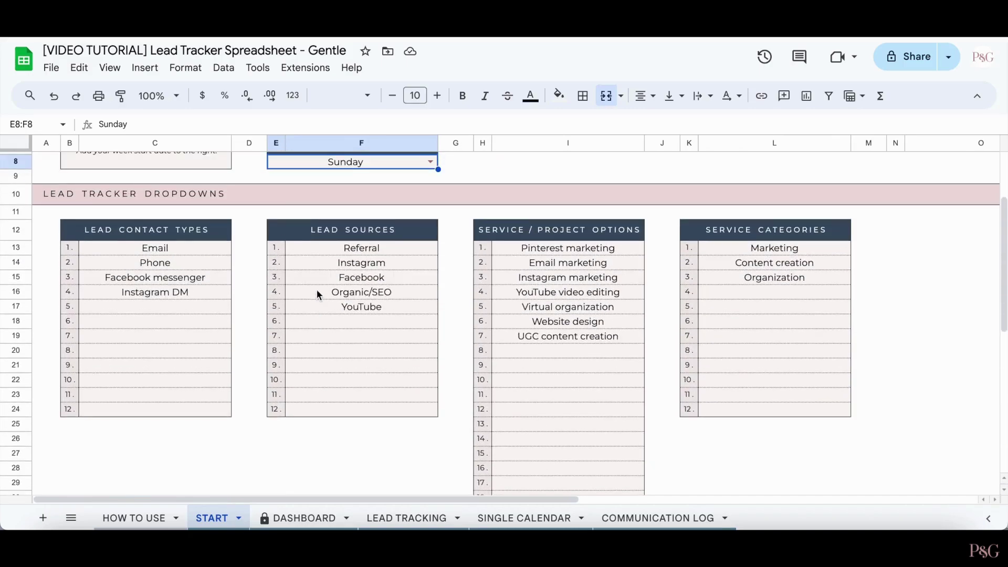
scroll(317, 294, up, 2)
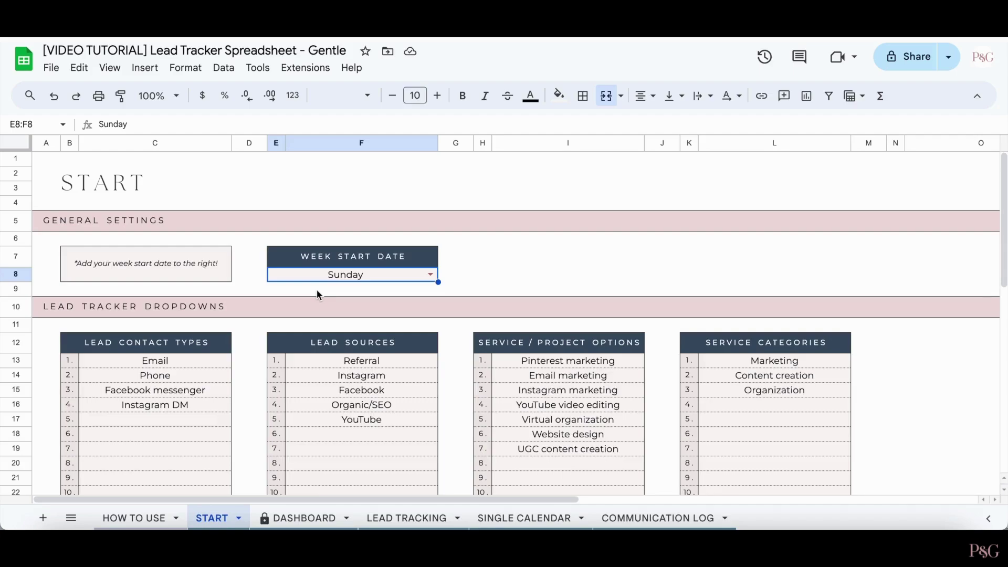
- Switch to the Dashboard and look over its still-empty charts
click(310, 517)
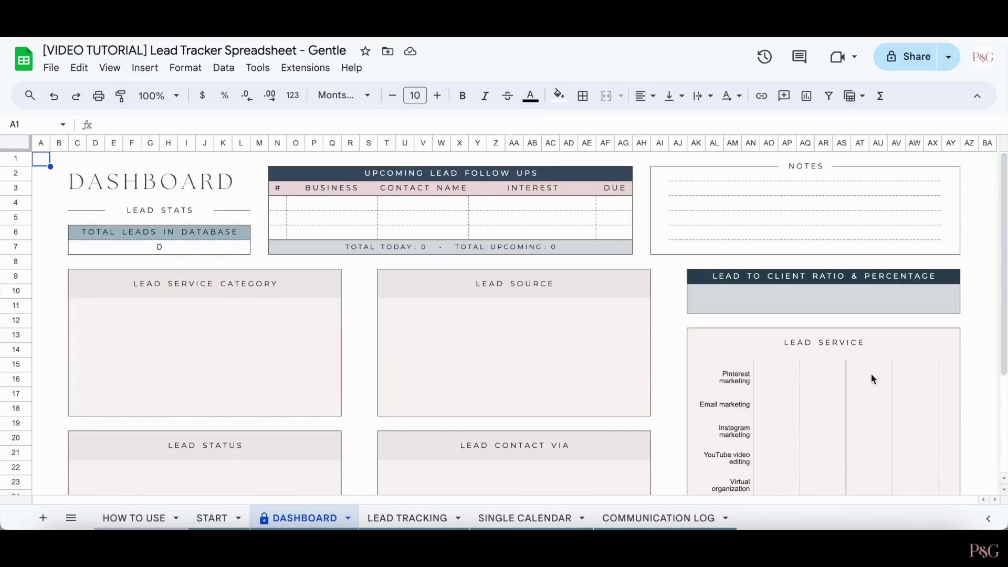
scroll(871, 374, down, 5)
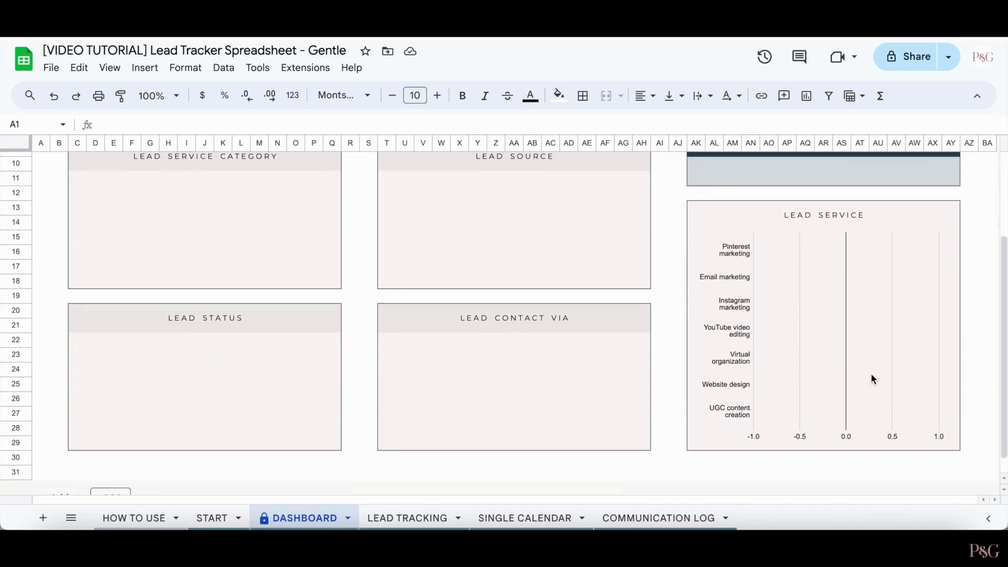
scroll(871, 373, up, 5)
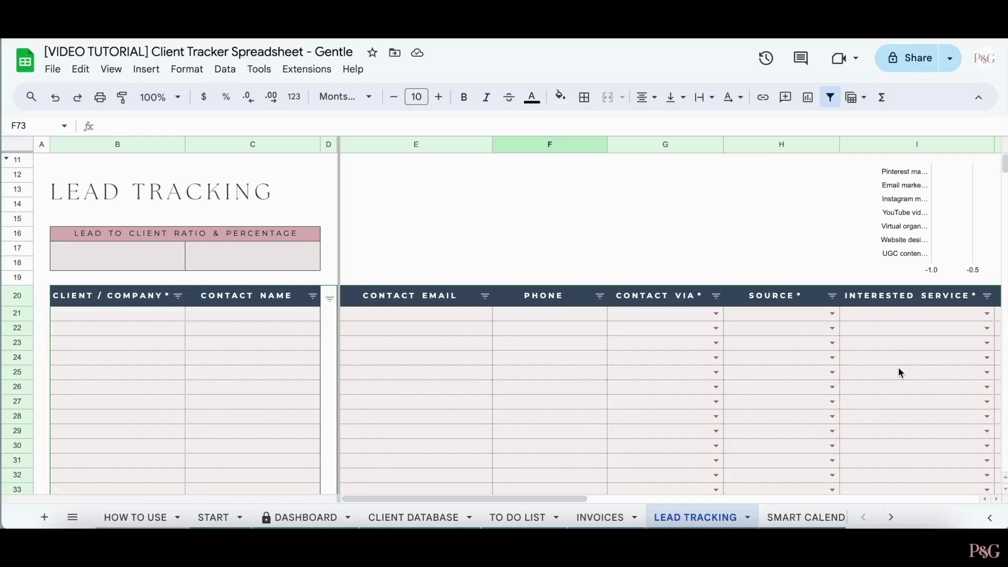
- Enter 'Company Name' in B21 with contact via Email, source Instagram and service YouTube video editing
click(130, 314)
text(Company )
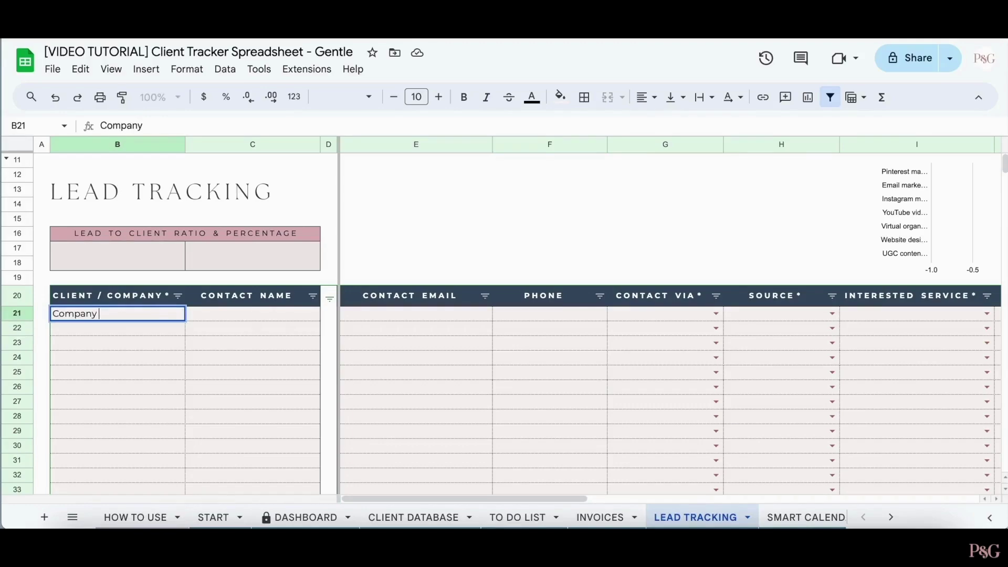
text(Name)
key(Return)
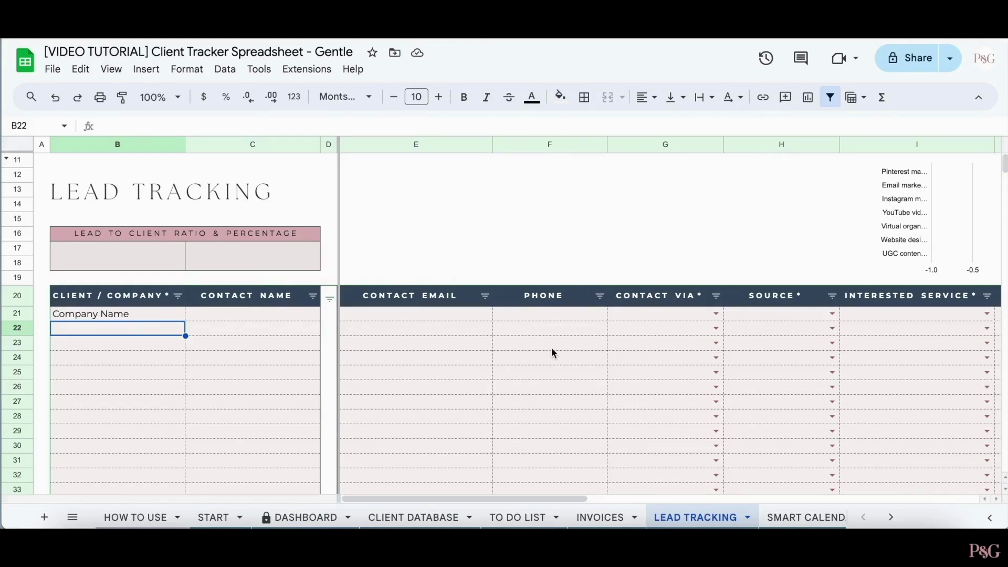
click(716, 314)
click(677, 335)
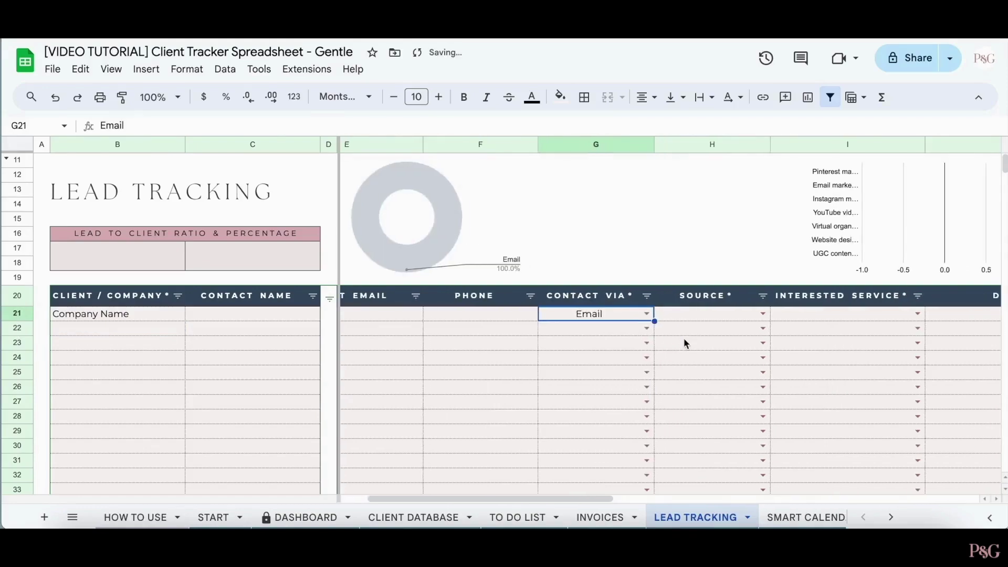
click(732, 313)
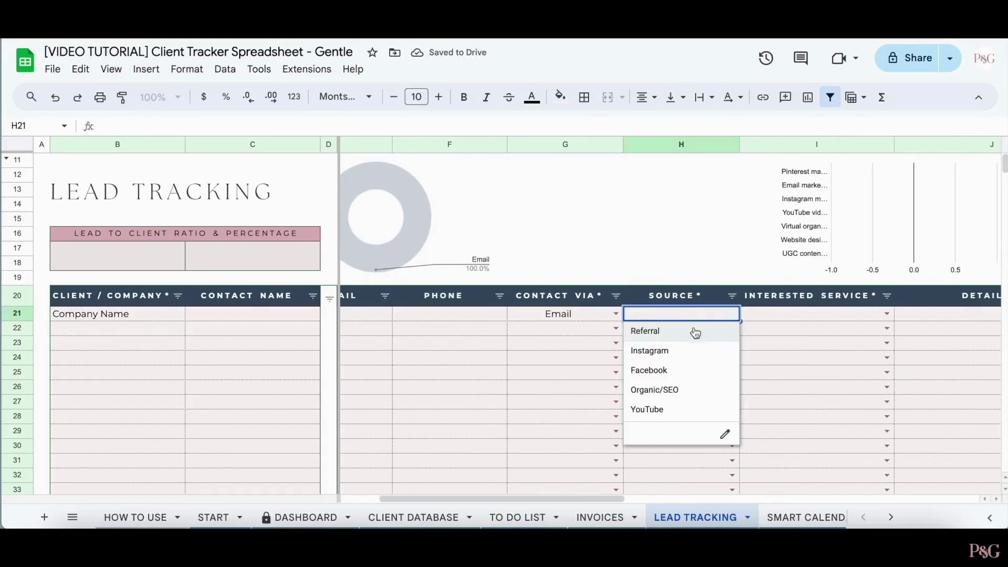
click(698, 350)
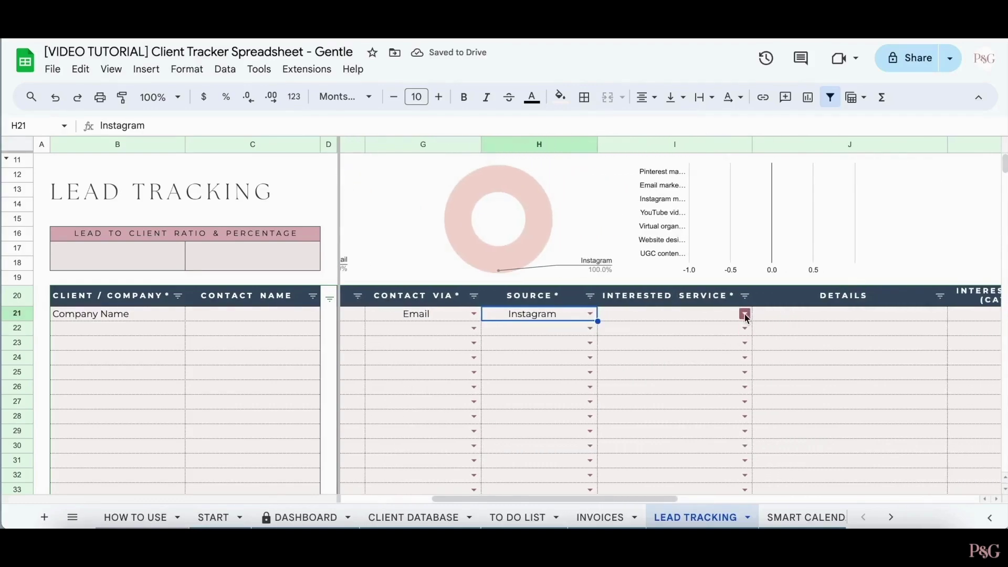
click(745, 315)
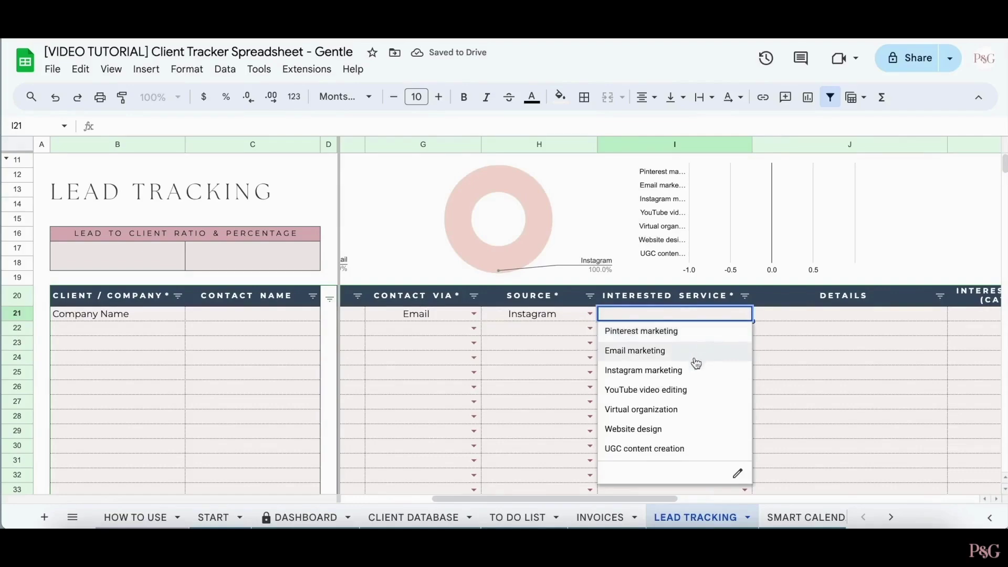
click(682, 390)
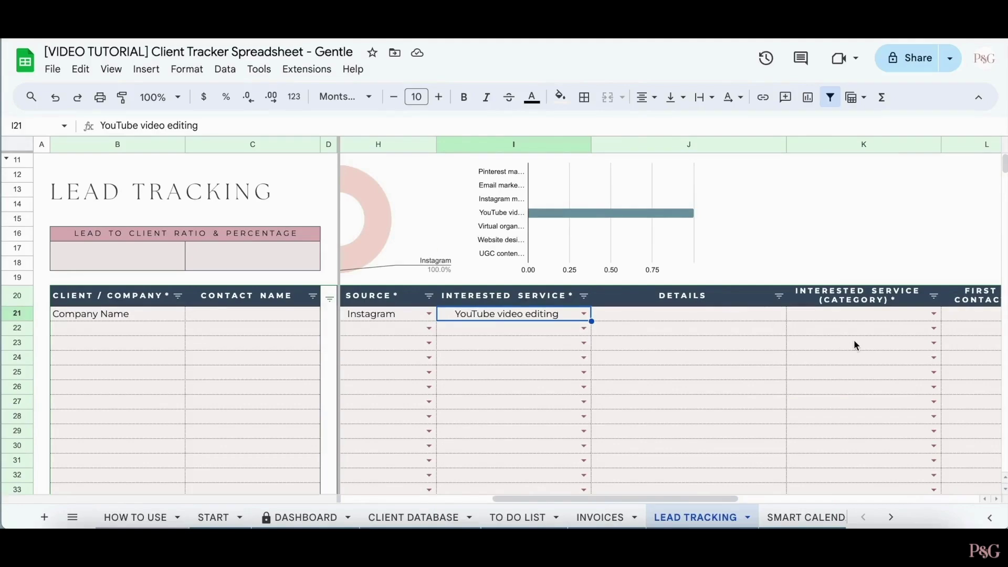
- Set the lead's service category to Content creation
click(933, 314)
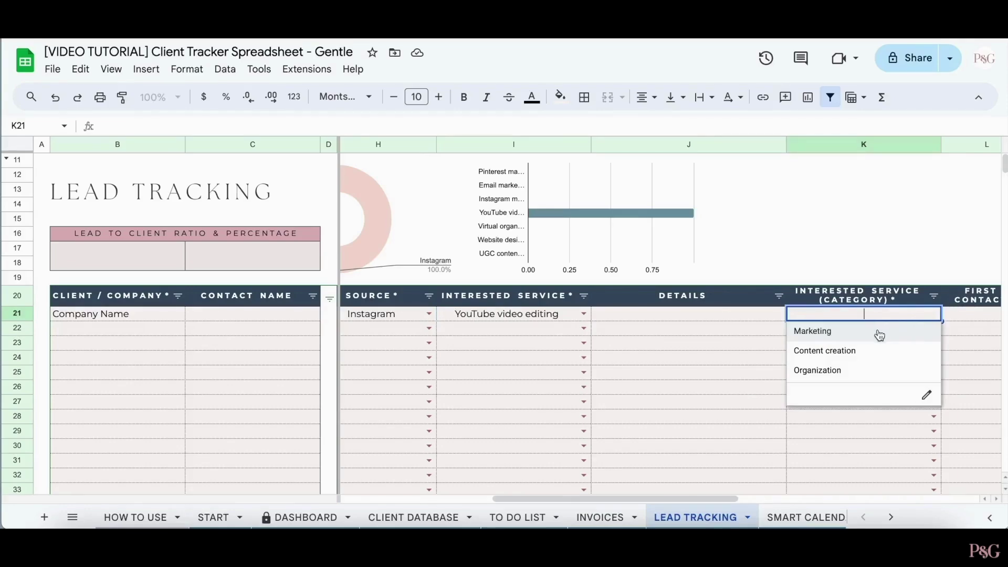
click(861, 350)
scroll(857, 391, right, 6)
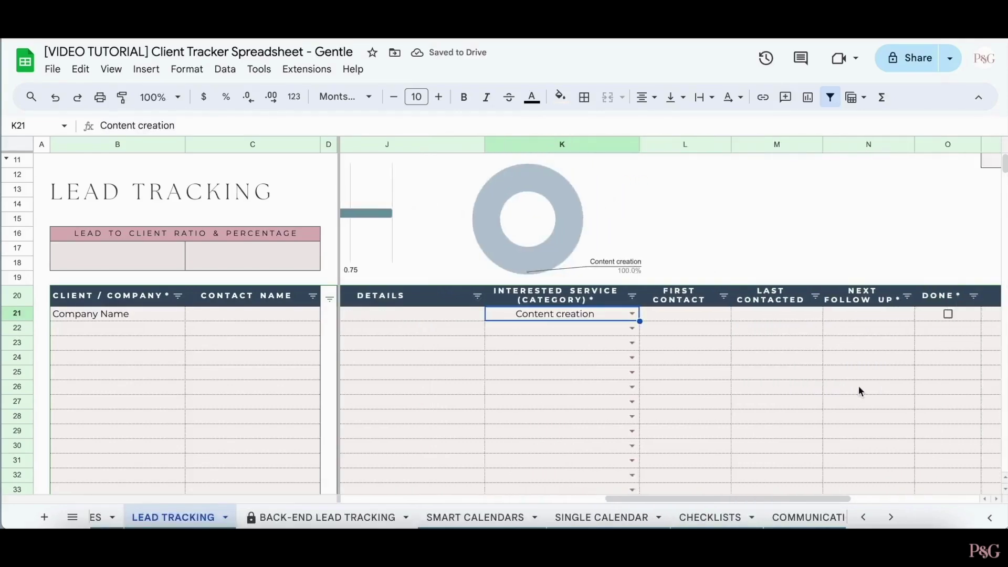
- Set the lead's next follow-up date in N21 to 24 Jun 2024
double_click(653, 313)
click(744, 320)
double_click(743, 320)
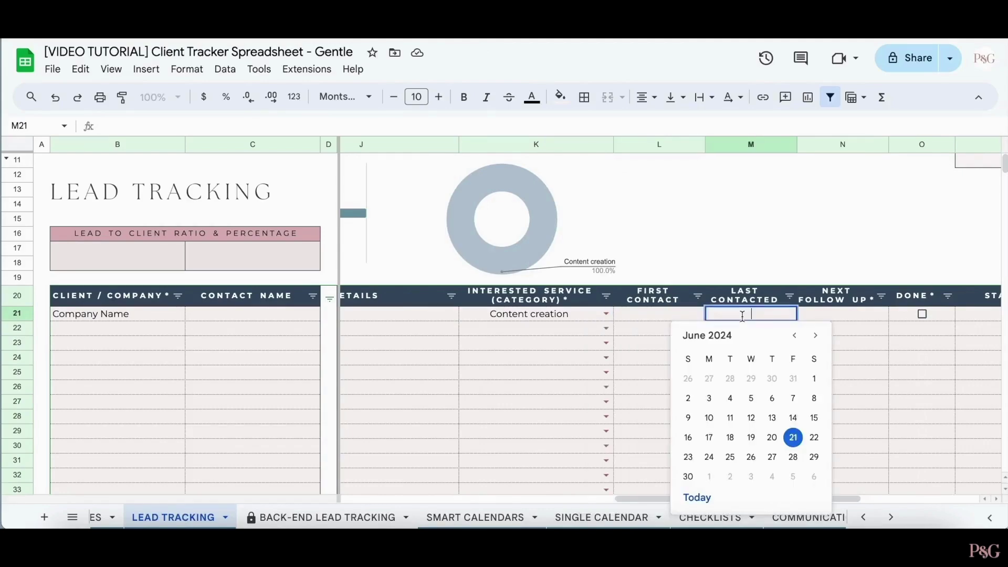
double_click(839, 313)
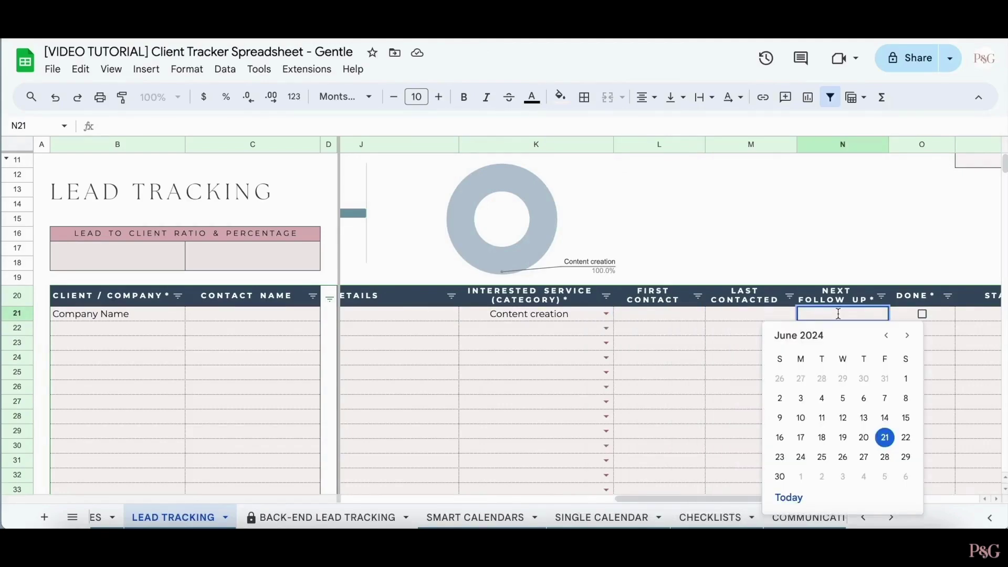
click(801, 457)
scroll(832, 398, right, 2)
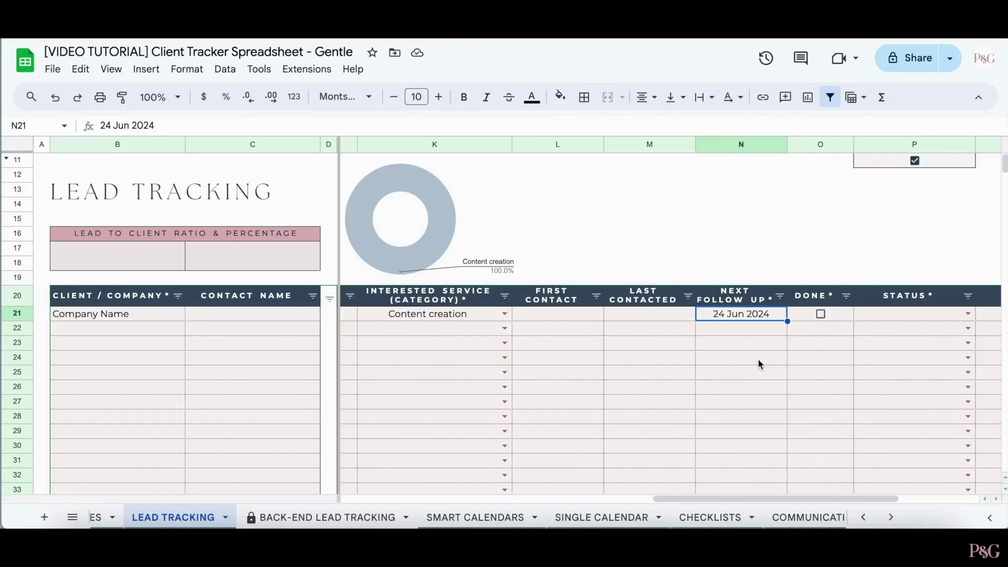
scroll(757, 358, right, 2)
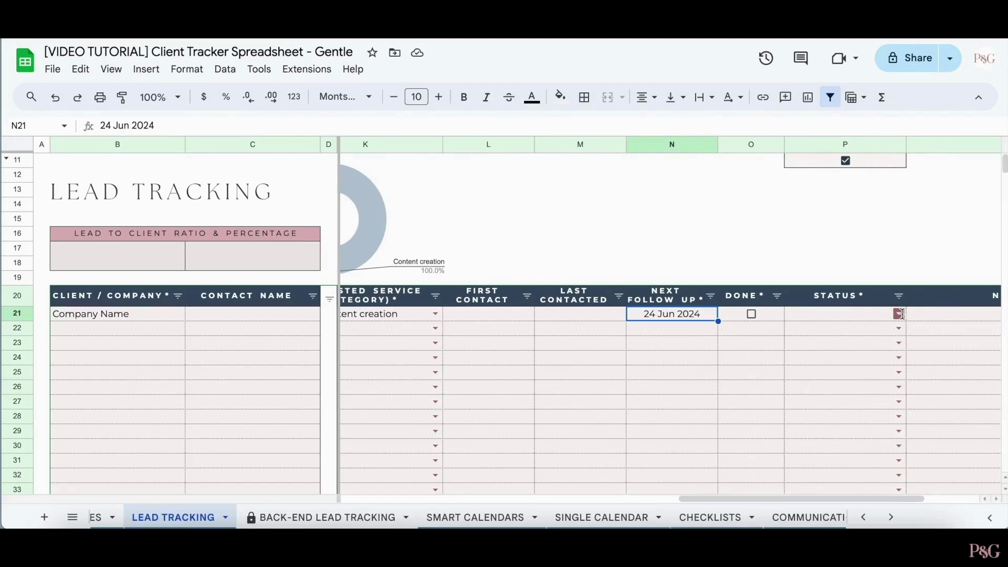
- Set lead statuses in the Status column, marking the third lead Client and the seventh Declined
click(900, 314)
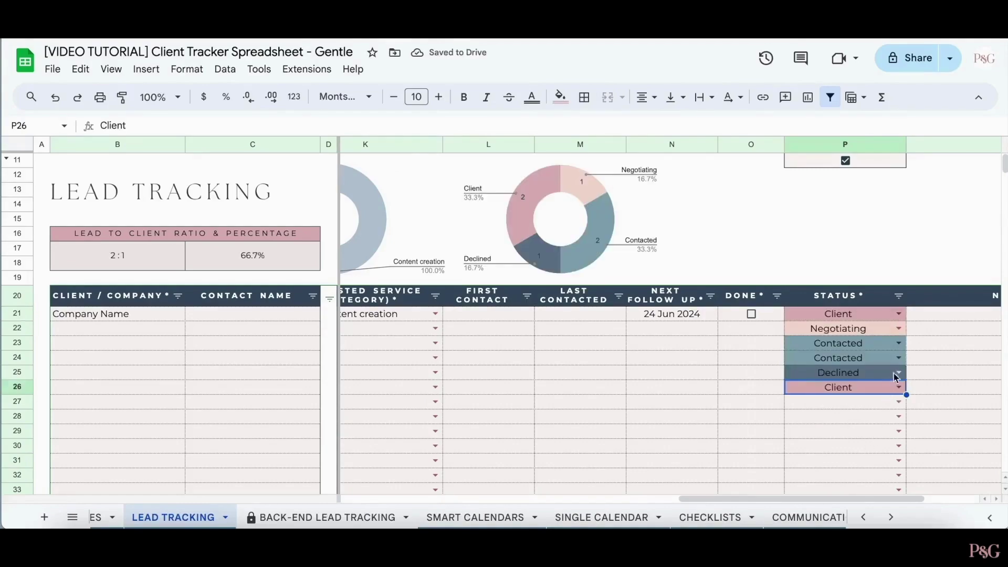
click(901, 402)
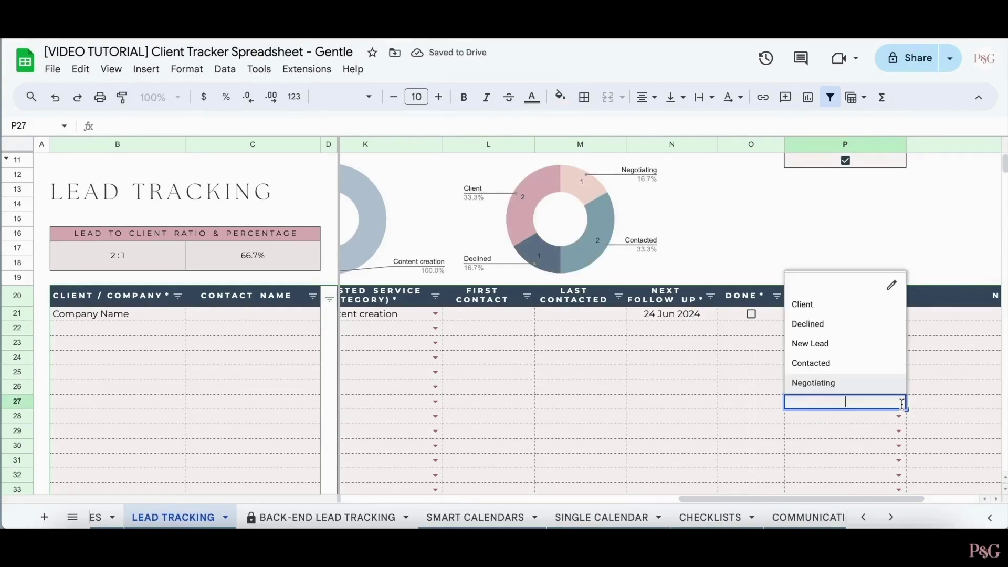
click(862, 344)
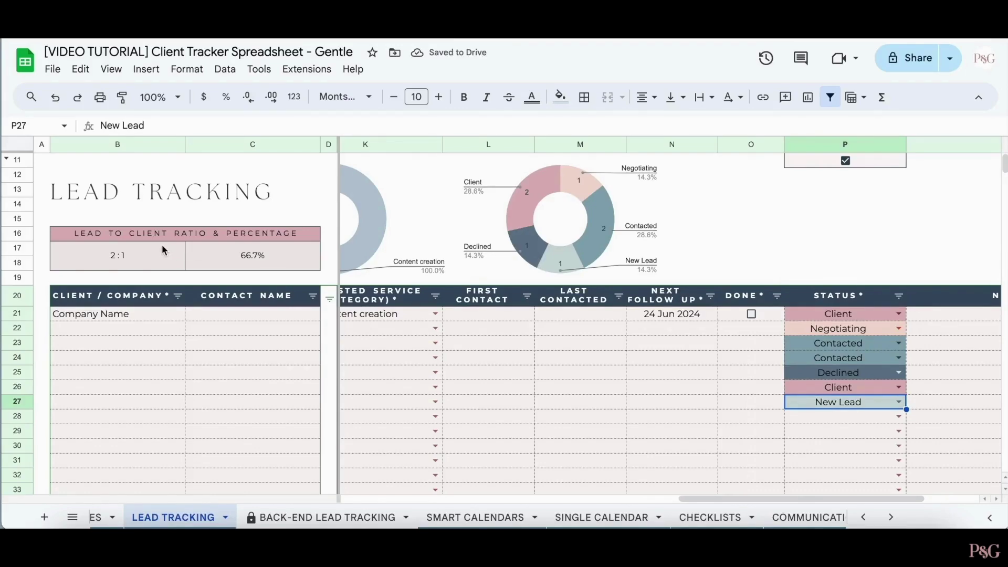
click(898, 343)
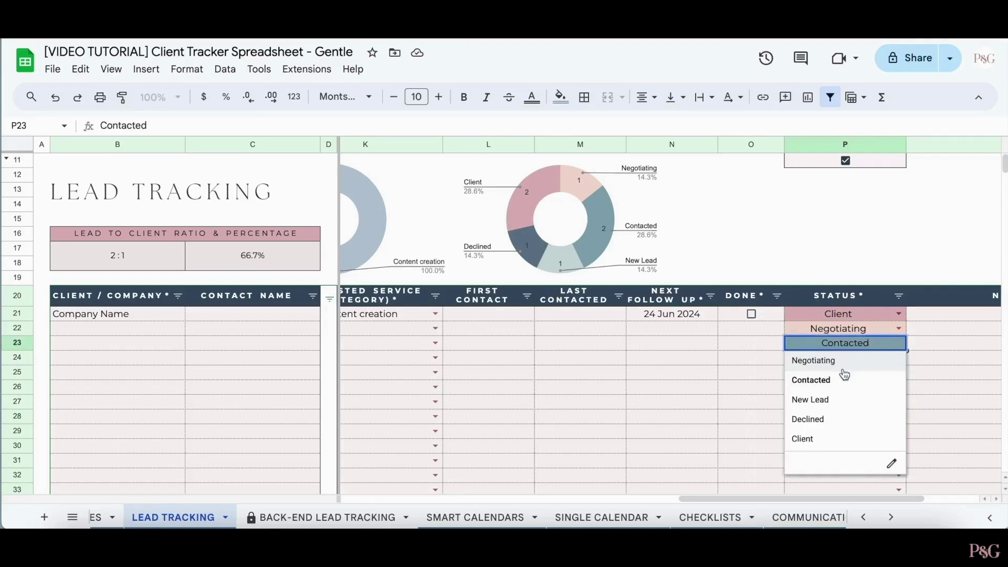
click(820, 440)
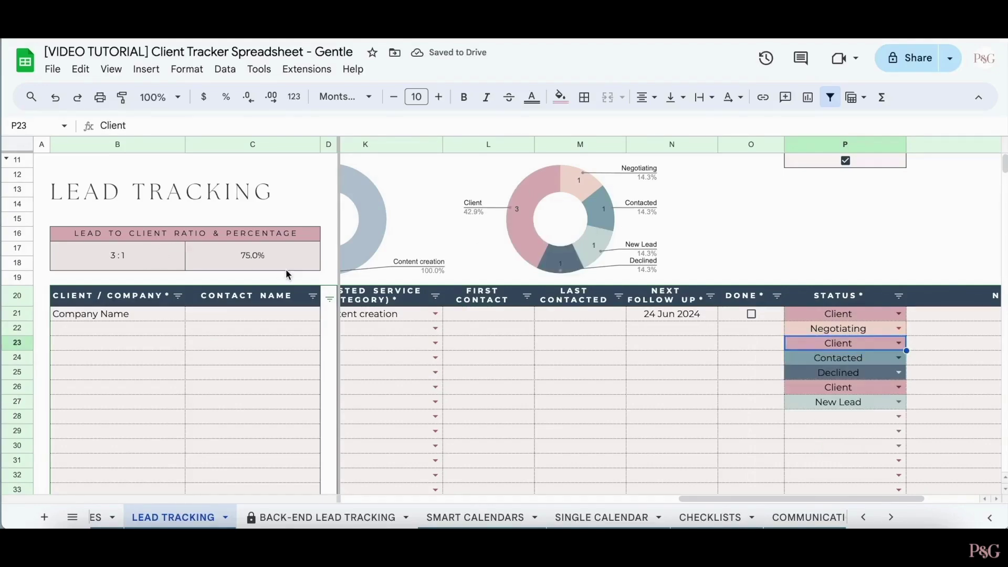
click(899, 402)
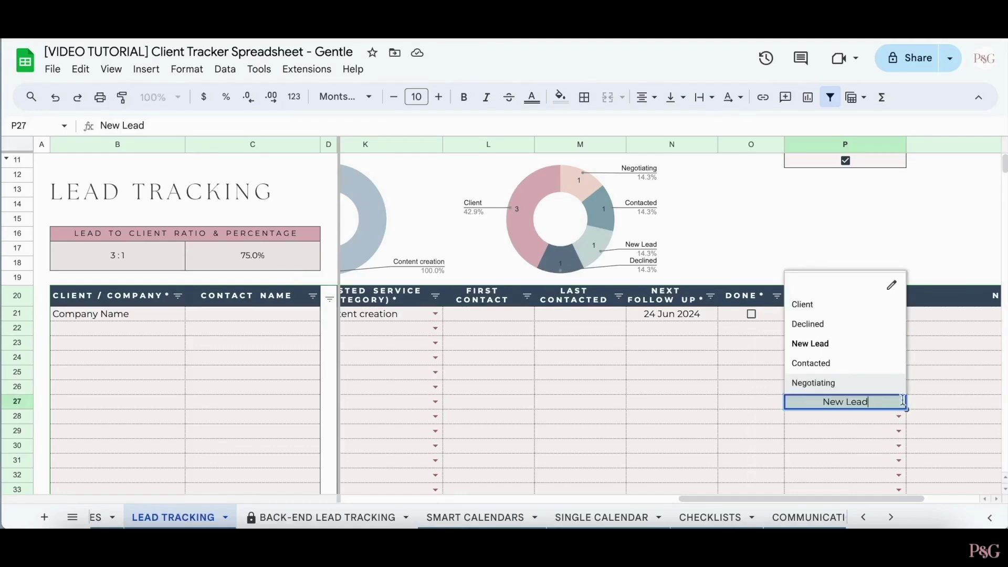
click(881, 327)
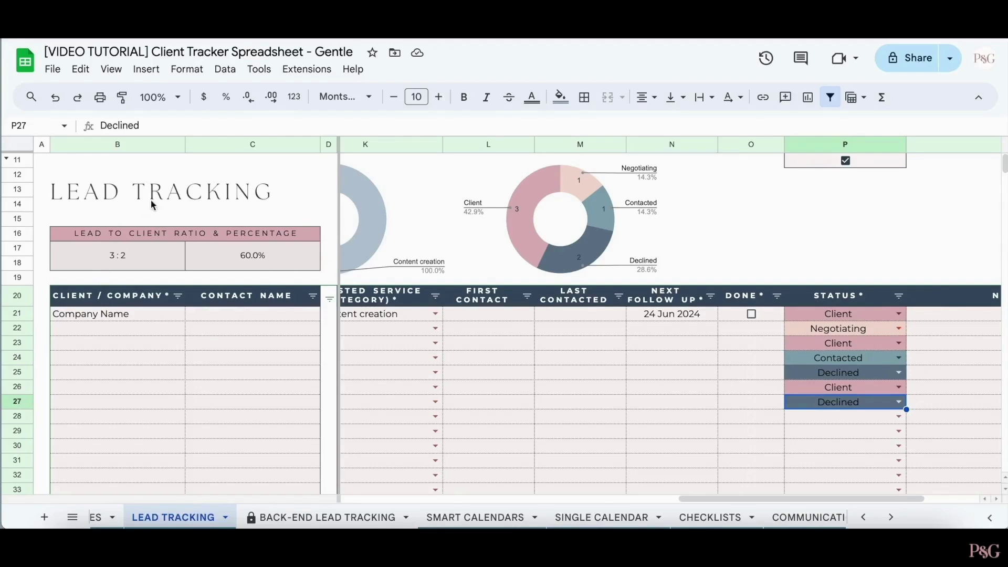
- Toggle the P11 status colour-coding checkbox off and back on, leaving it on
click(845, 159)
click(845, 160)
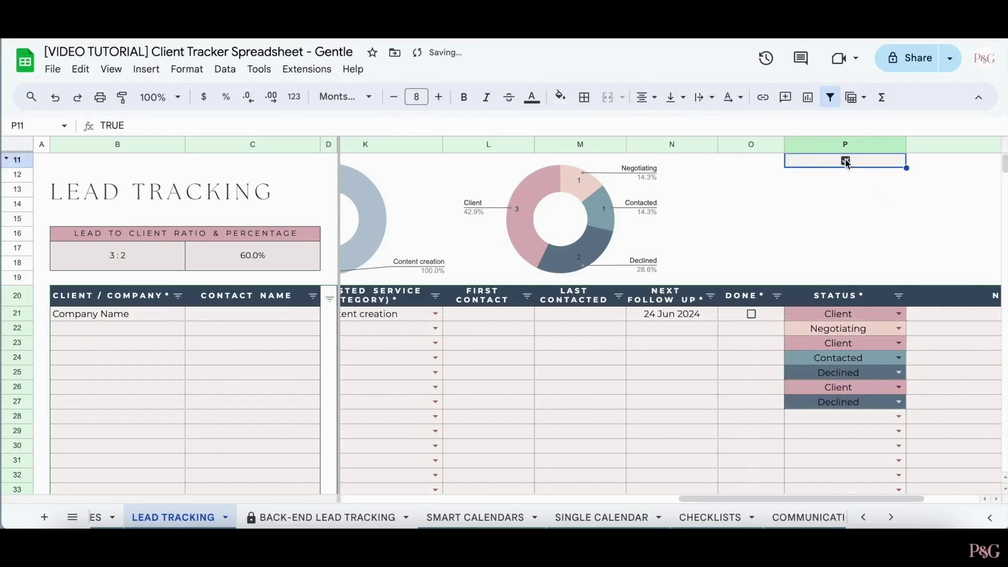
click(845, 159)
click(845, 160)
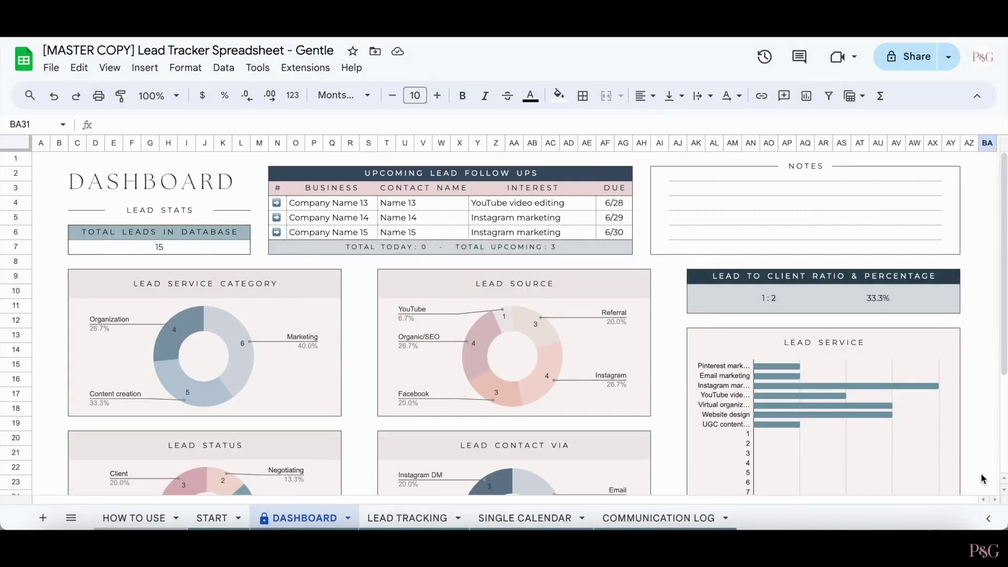
- Scroll through the populated Dashboard showing 15 leads and upcoming follow-ups
scroll(981, 477, down, 3)
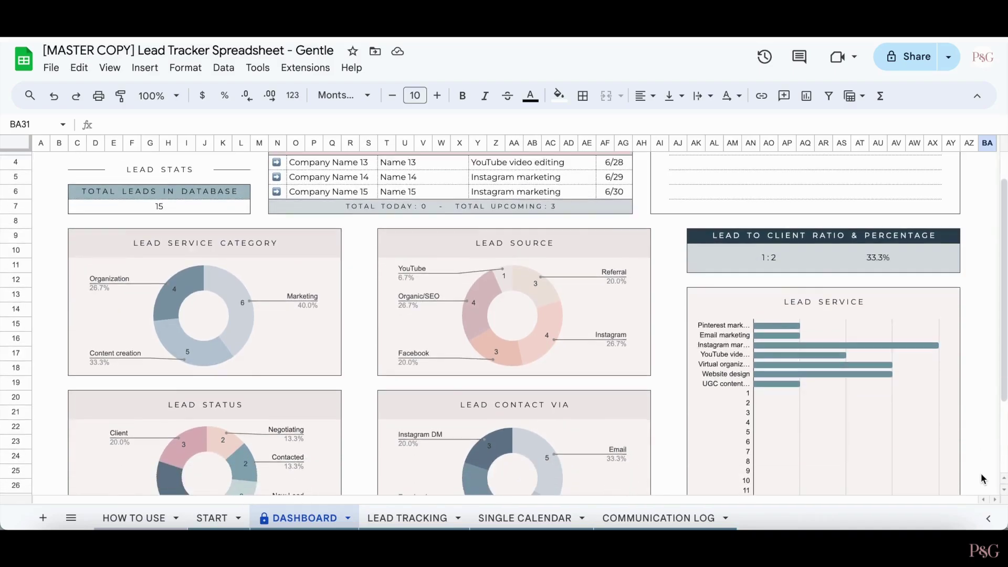
scroll(999, 369, up, 3)
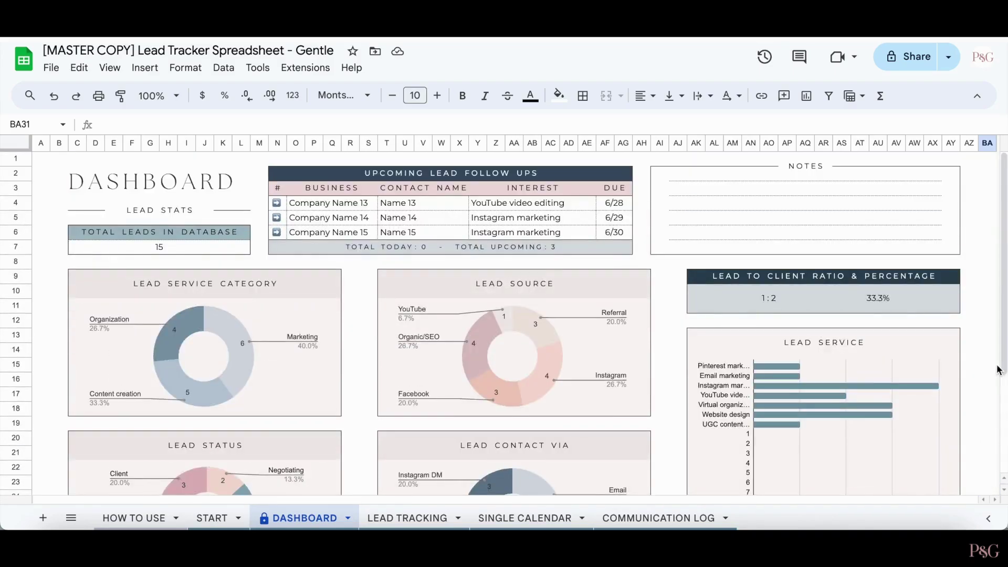
scroll(999, 369, down, 5)
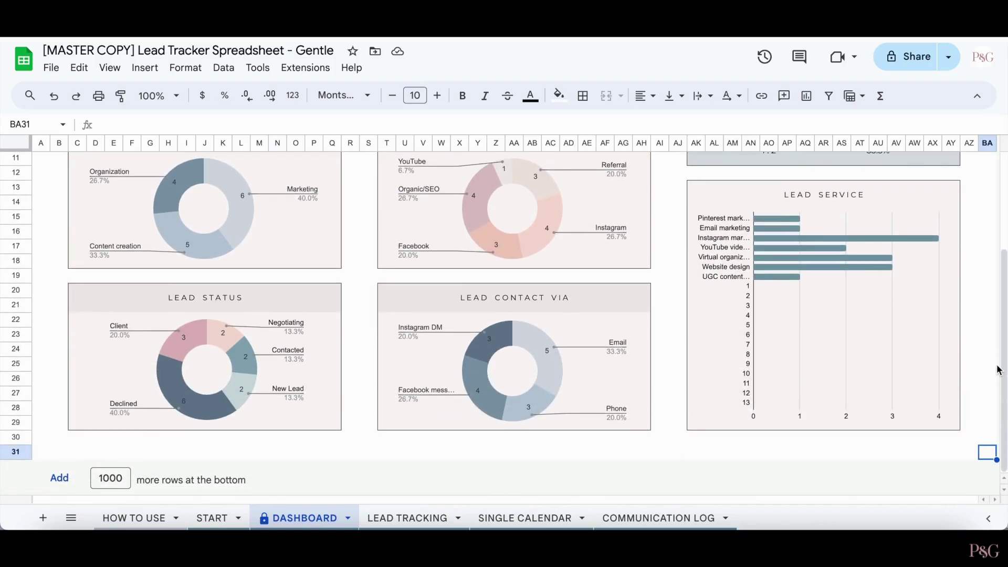
scroll(999, 369, up, 5)
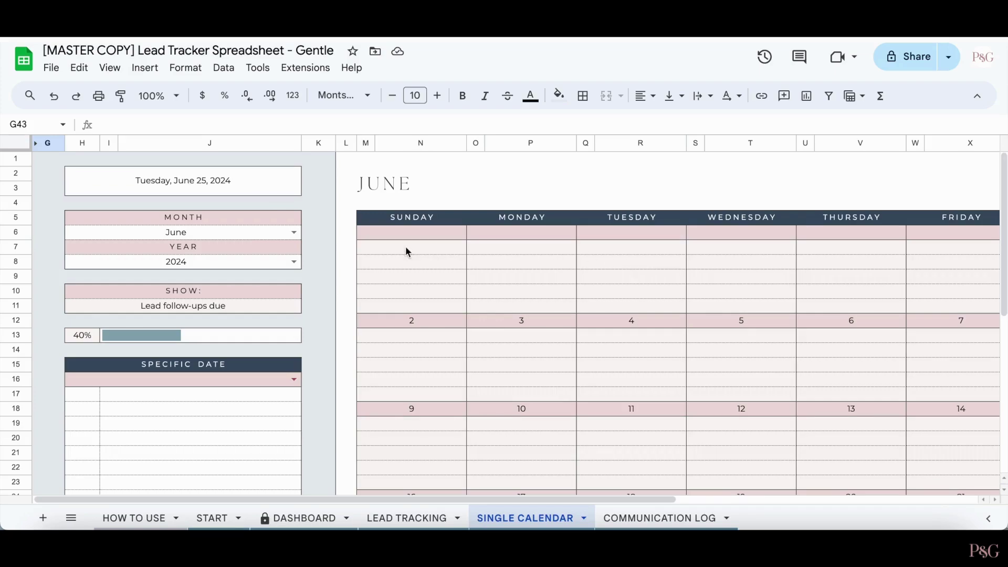
- Reselect June in the calendar's Month dropdown and scroll to the 16–30 June follow-up weeks
click(294, 232)
click(323, 223)
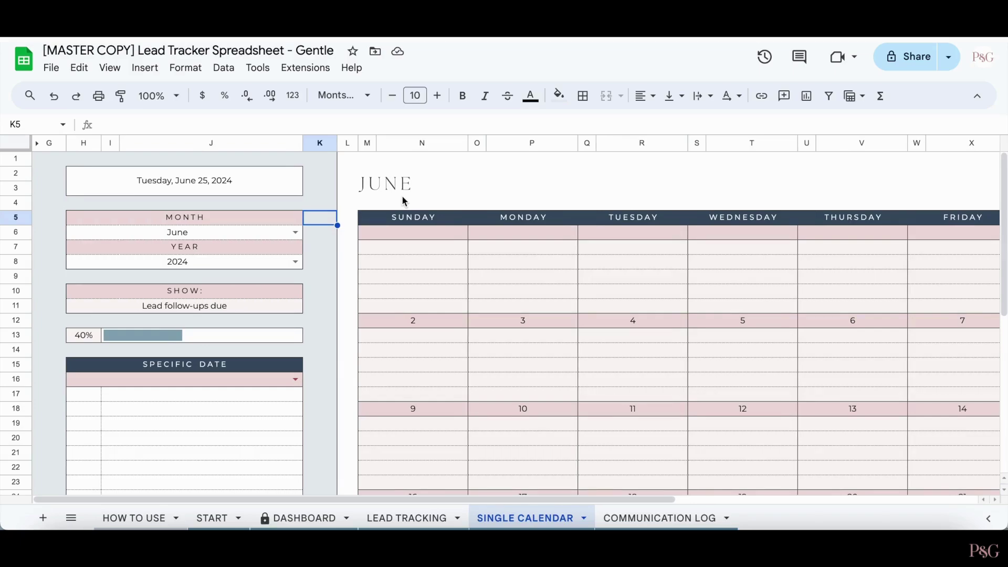
scroll(402, 196, right, 5)
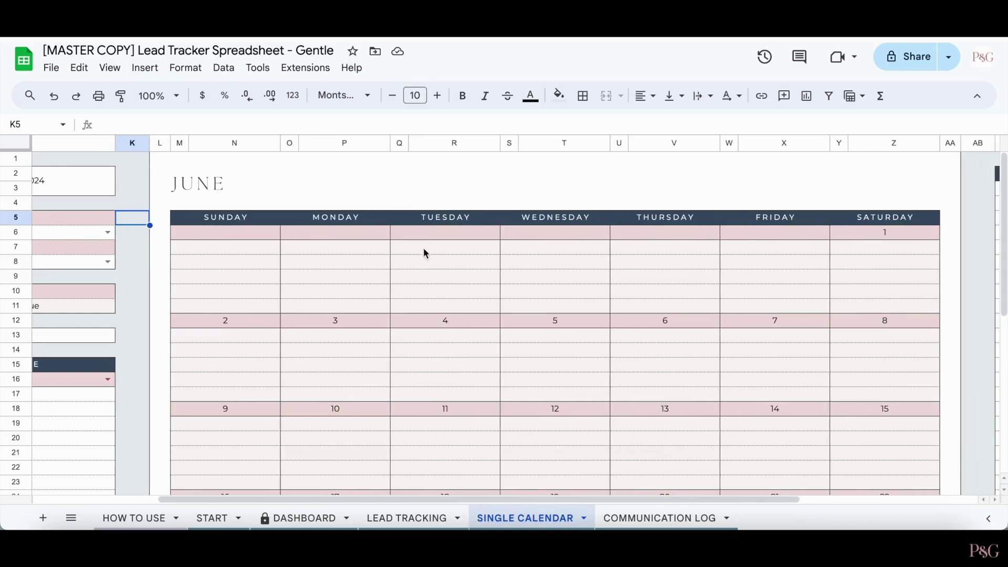
scroll(423, 247, down, 1)
scroll(459, 335, down, 5)
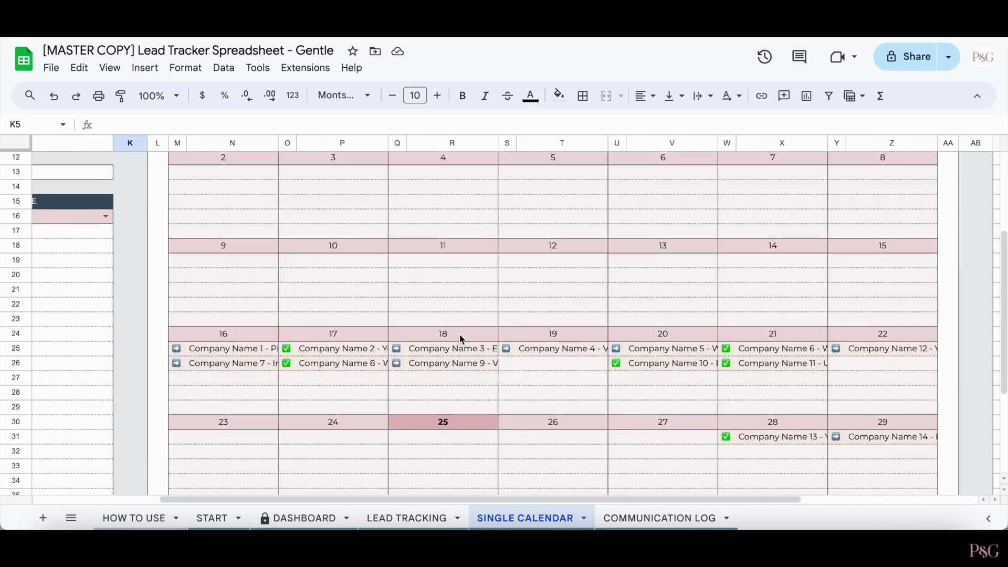
scroll(459, 335, down, 4)
scroll(460, 335, right, 1)
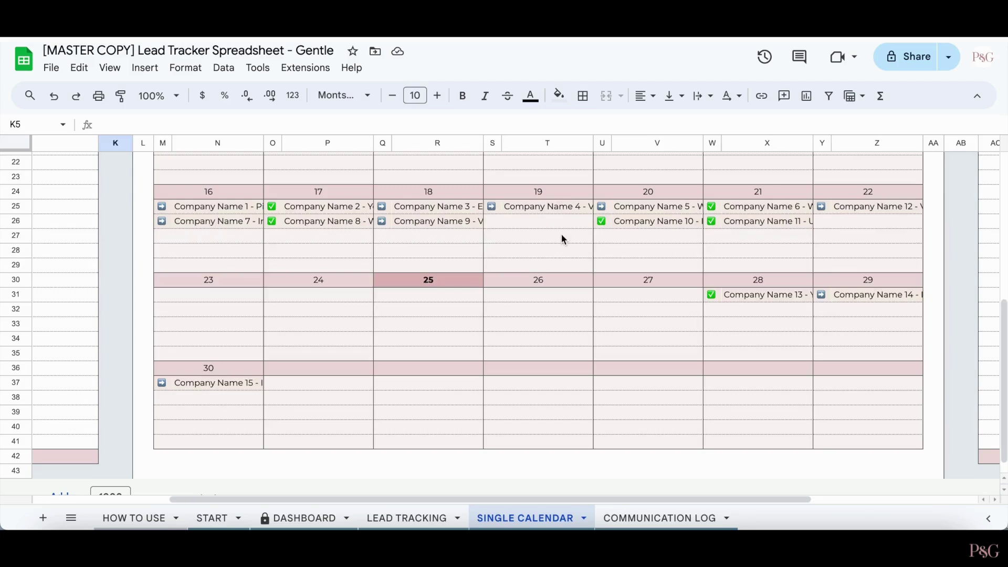
- Follow Company Name 10's calendar follow-up link to its row on Lead Tracking ('LEAD TRACKING'!B30)
click(603, 221)
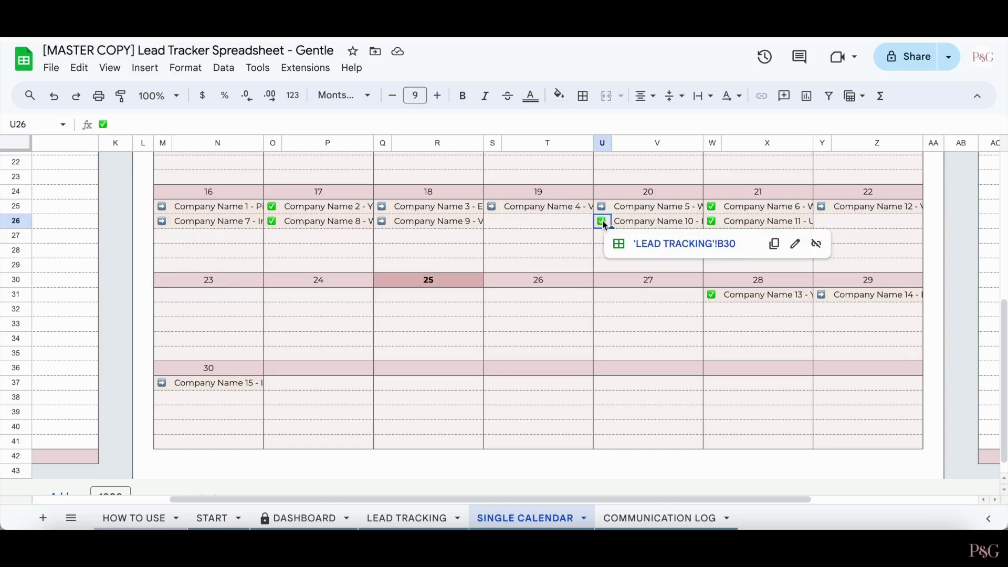
click(688, 243)
scroll(689, 248, up, 2)
scroll(689, 248, right, 5)
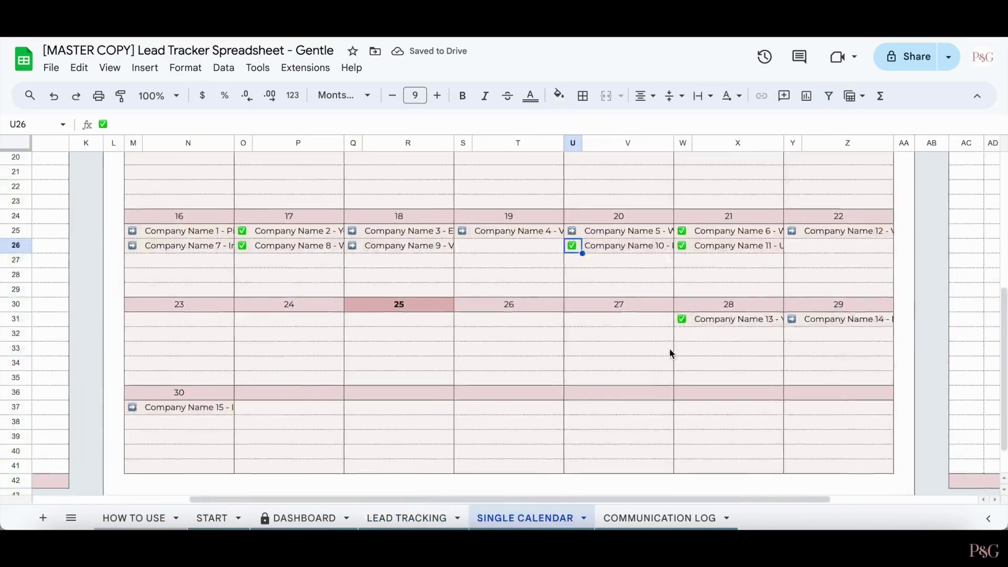
scroll(671, 353, up, 5)
scroll(670, 352, right, 4)
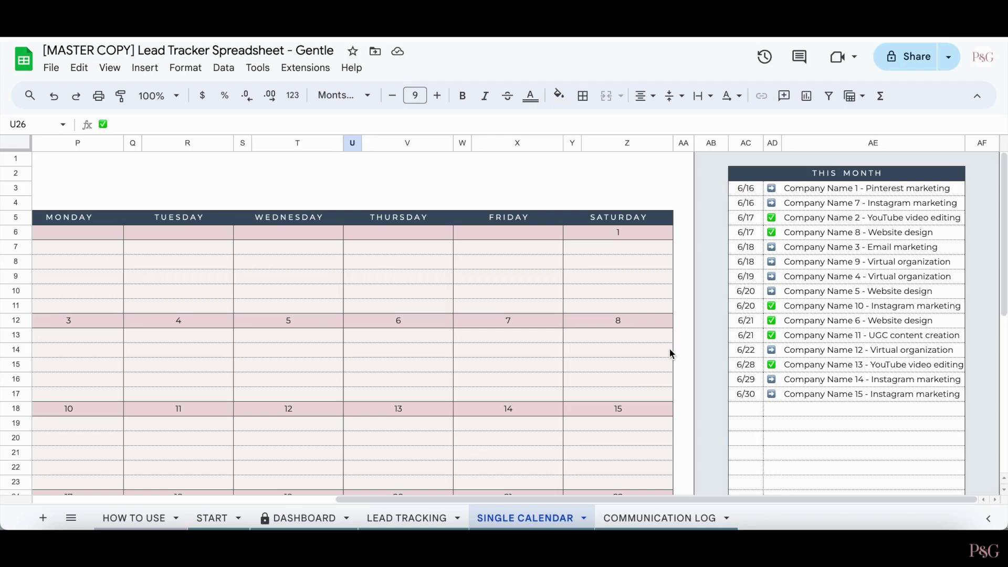
- Preview Company Name 3's linked lead in the This Month list, then dismiss the preview
click(772, 248)
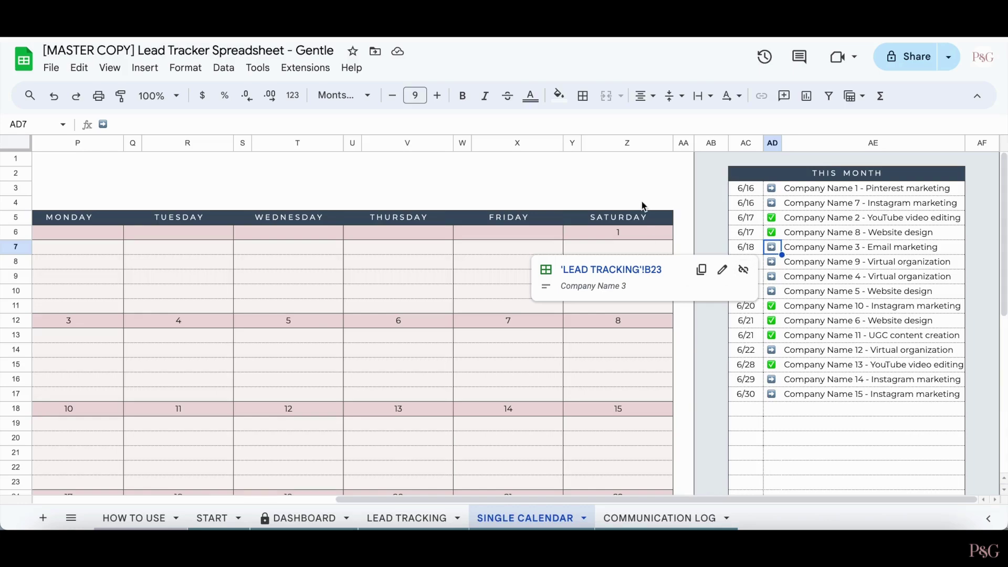
click(627, 186)
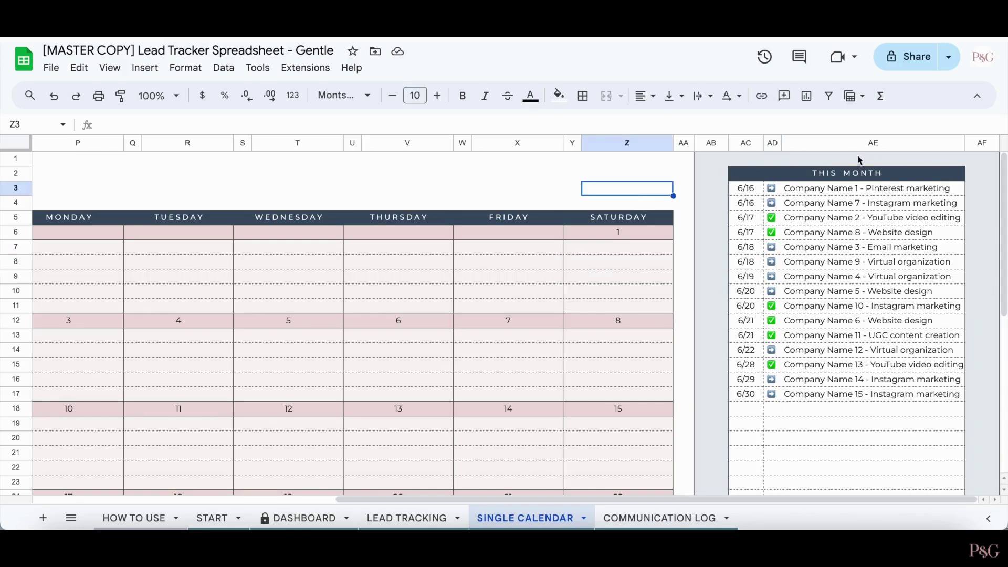
scroll(895, 458, down, 7)
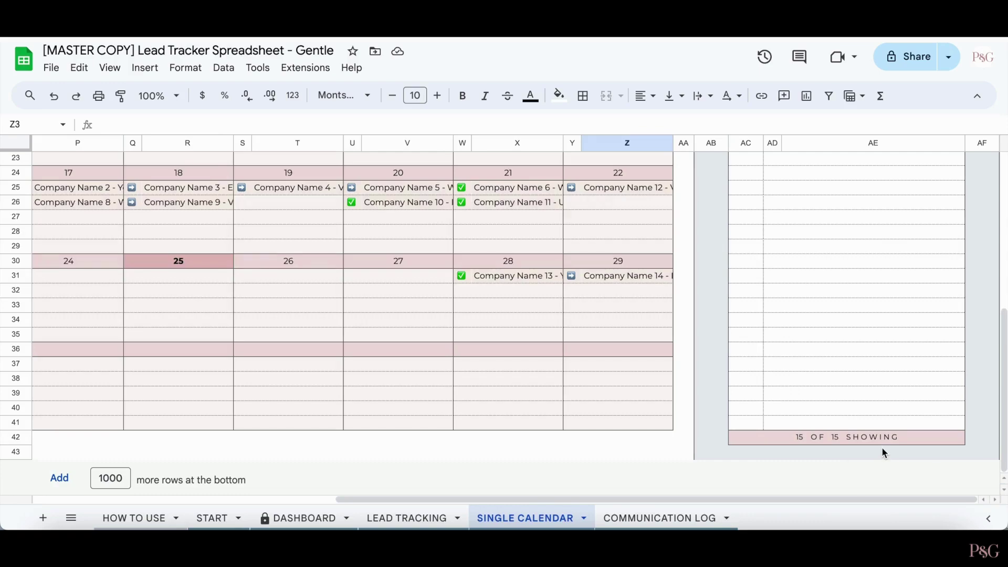
scroll(526, 314, up, 2)
scroll(525, 314, left, 4)
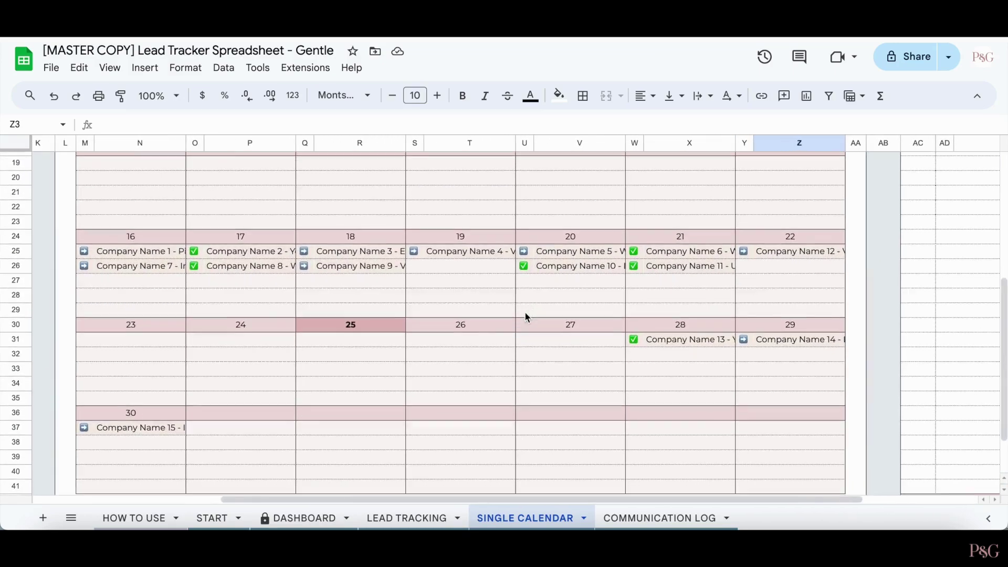
scroll(525, 312, down, 2)
scroll(525, 313, left, 1)
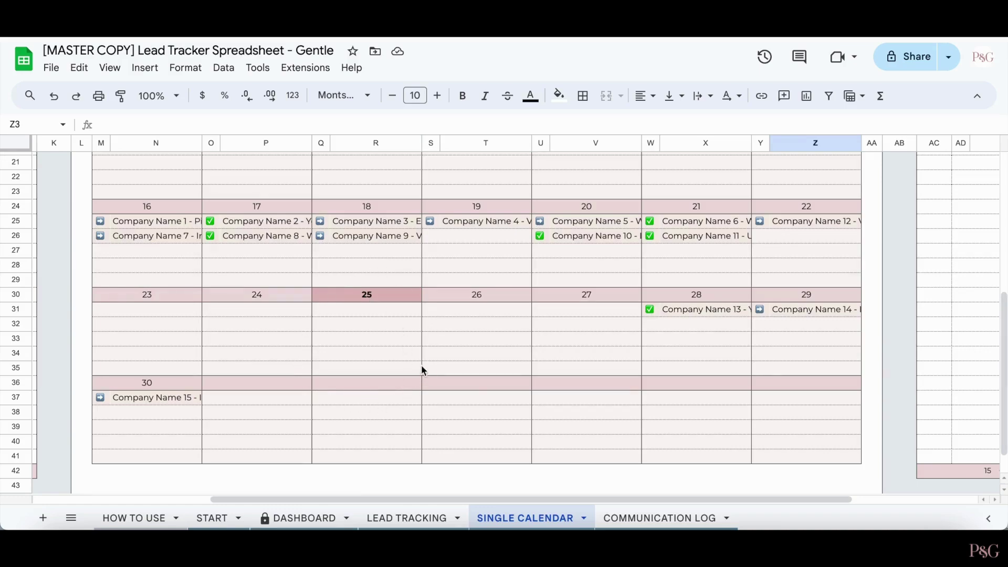
scroll(198, 332, left, 5)
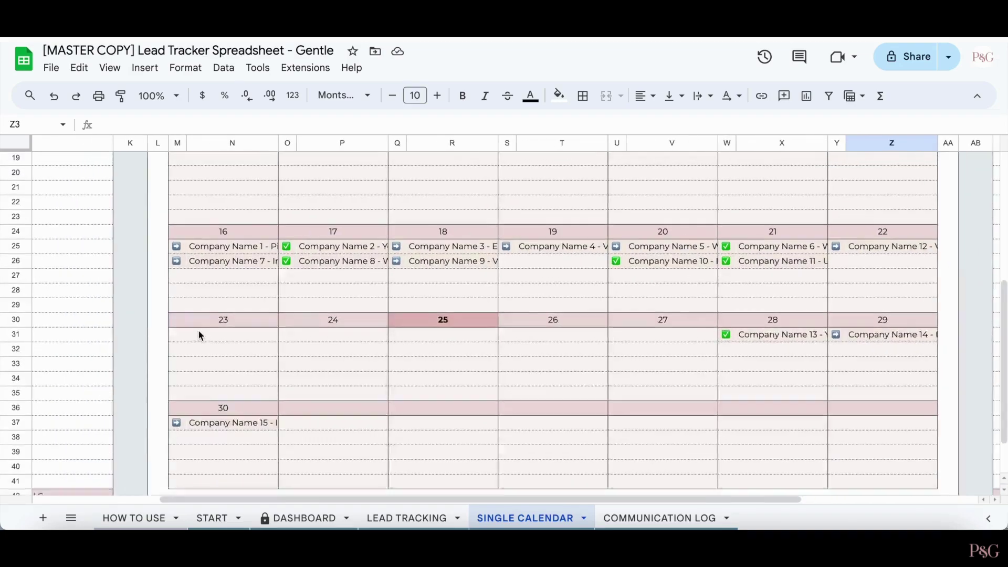
scroll(199, 331, up, 3)
- Choose 6/21/2024 in the H16 Specific Date dropdown to list that day's two follow-ups
scroll(198, 334, up, 3)
click(294, 249)
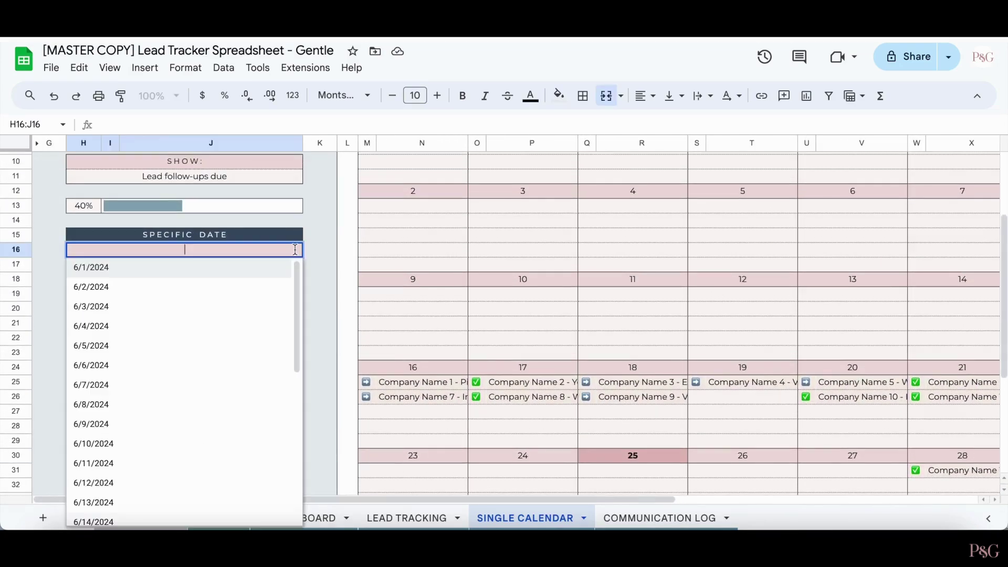
scroll(226, 400, down, 5)
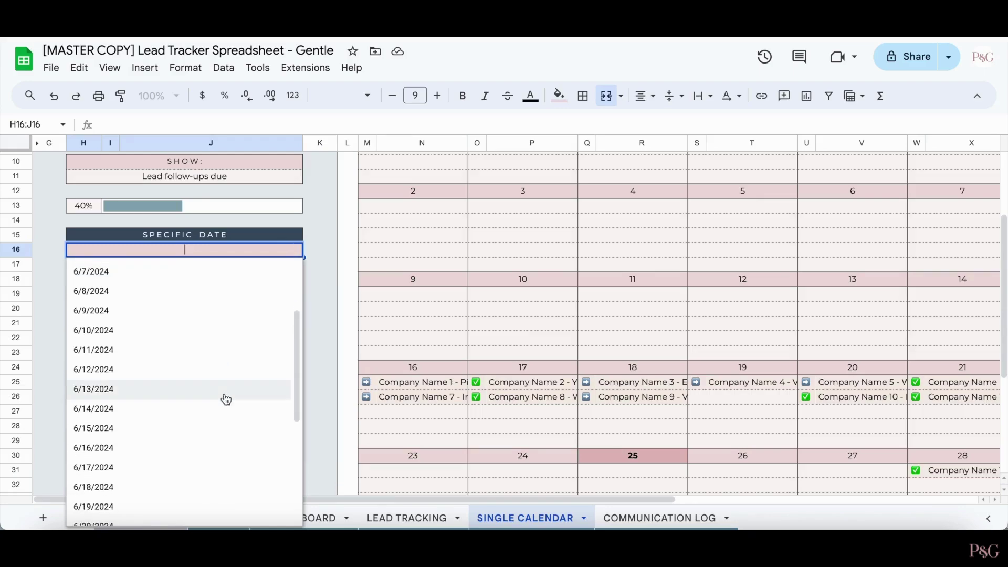
click(173, 463)
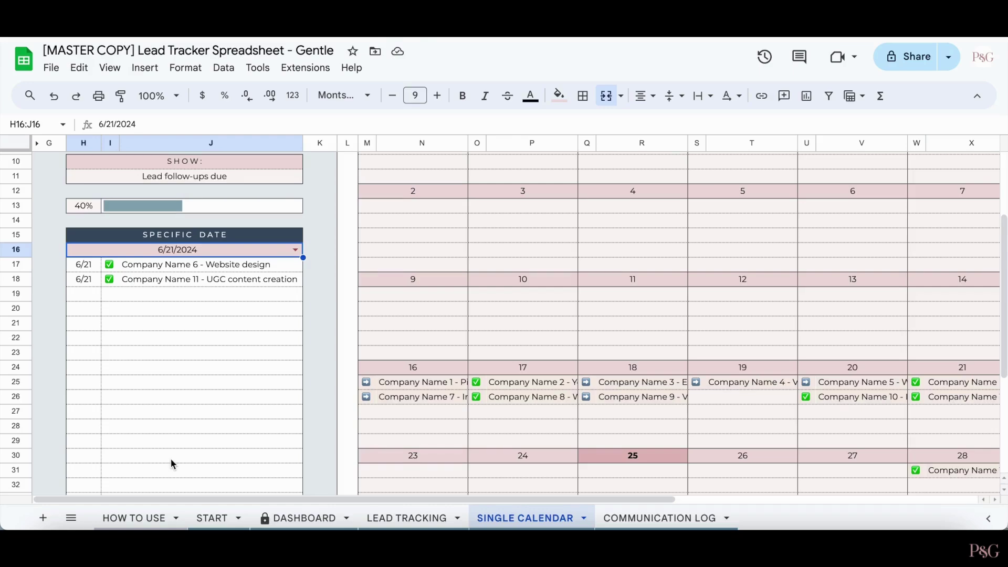
scroll(117, 320, down, 5)
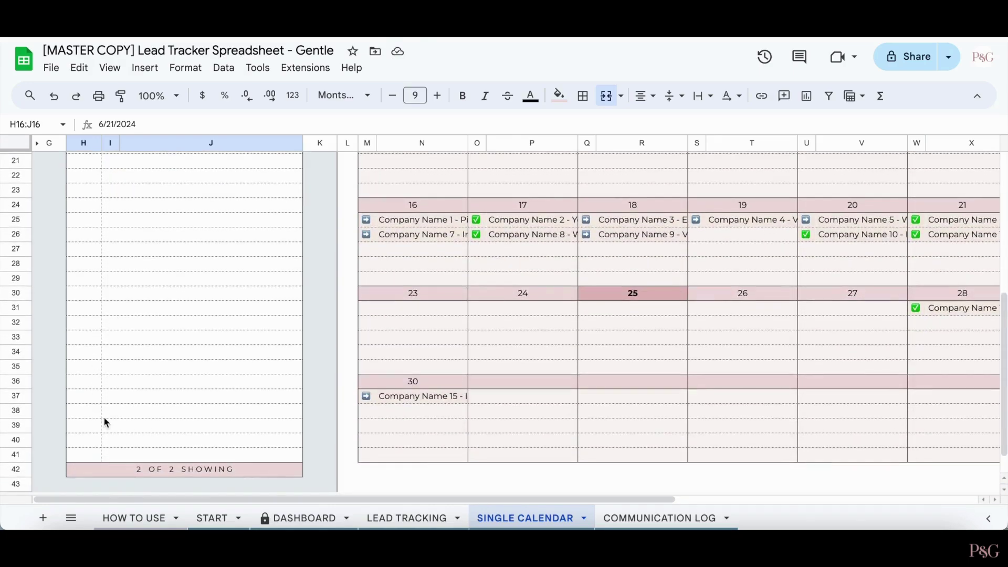
scroll(105, 423, down, 1)
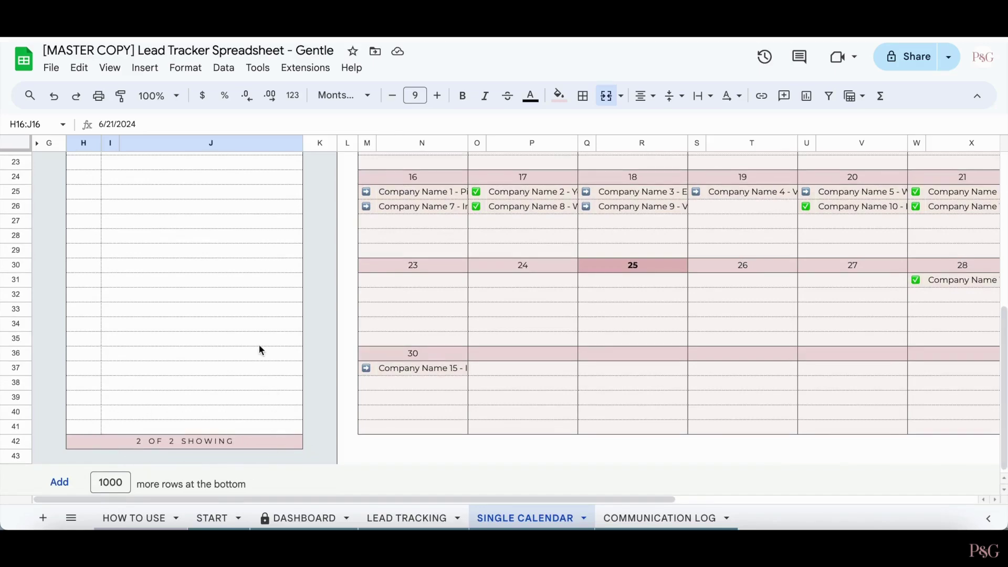
scroll(259, 344, up, 10)
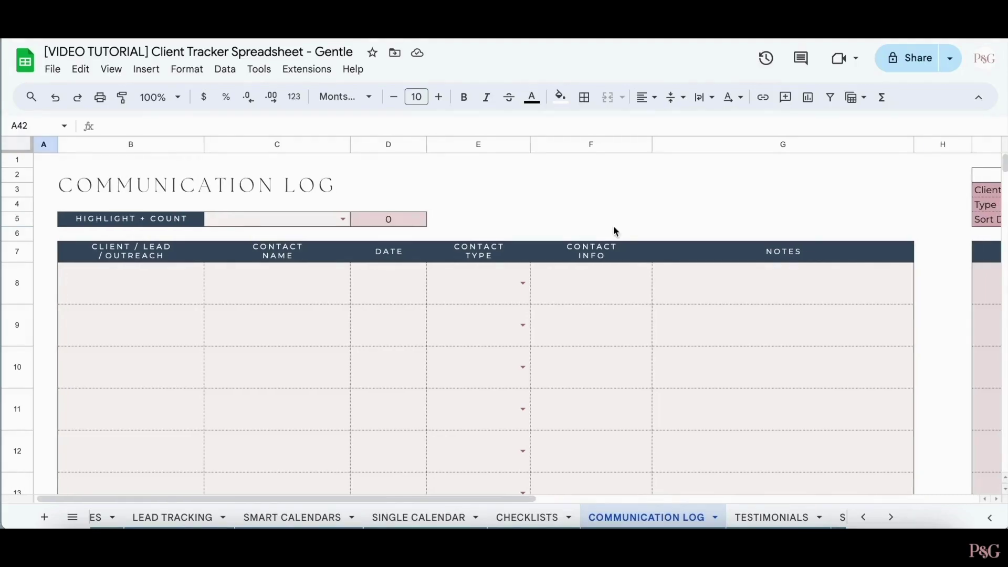
- Fill in the client names for Communication Log cells B8 and B9
click(148, 289)
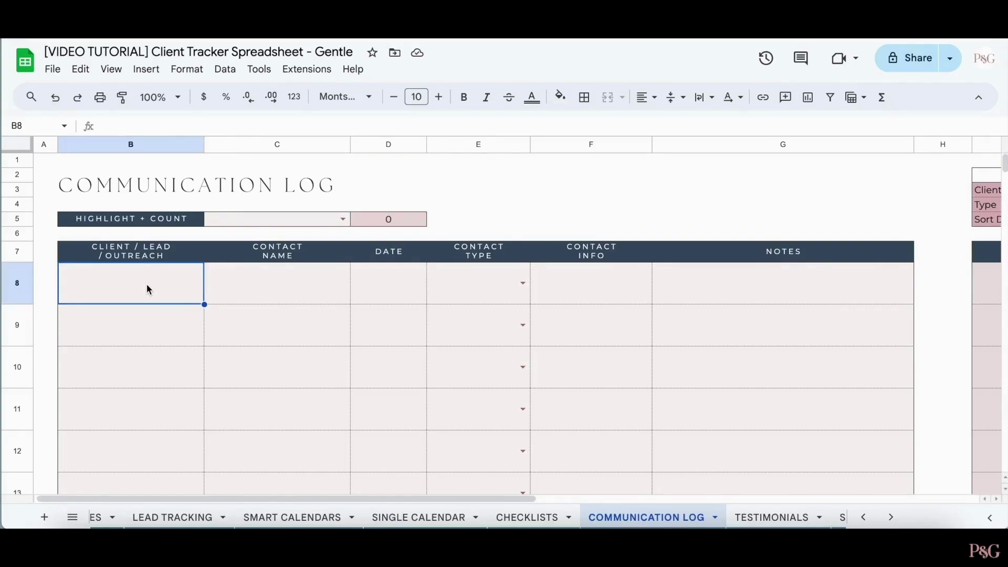
double_click(147, 284)
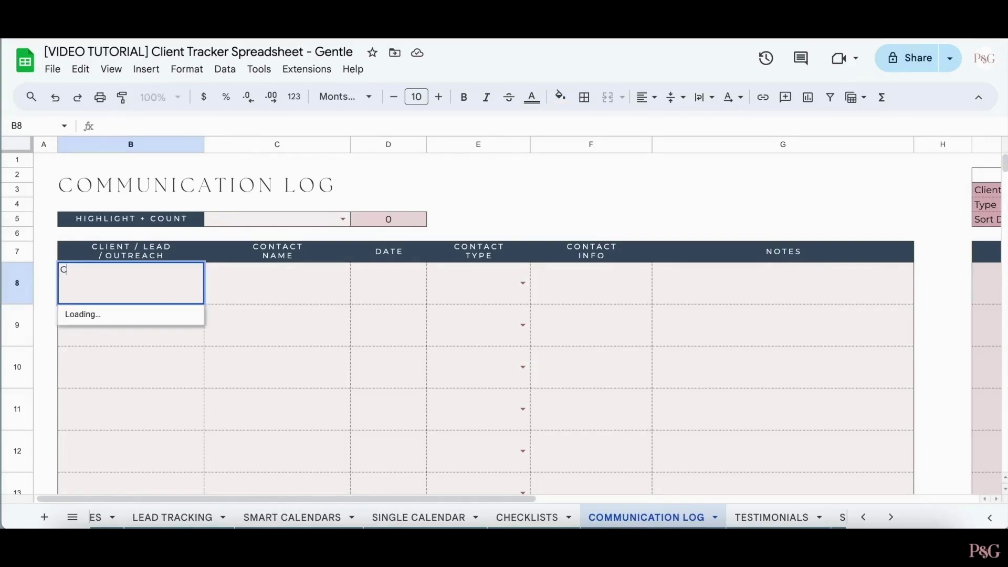
click(96, 271)
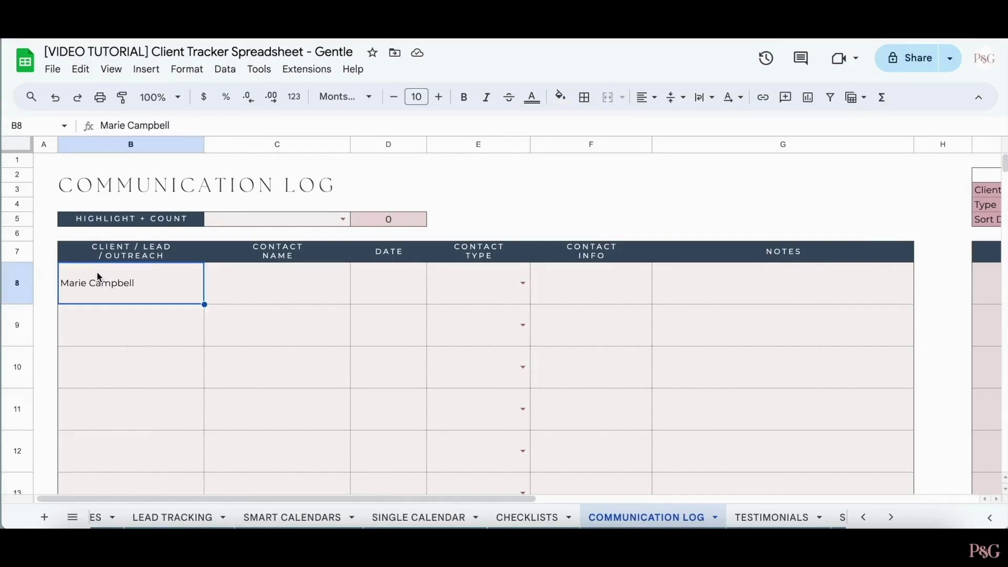
click(99, 322)
key(Return)
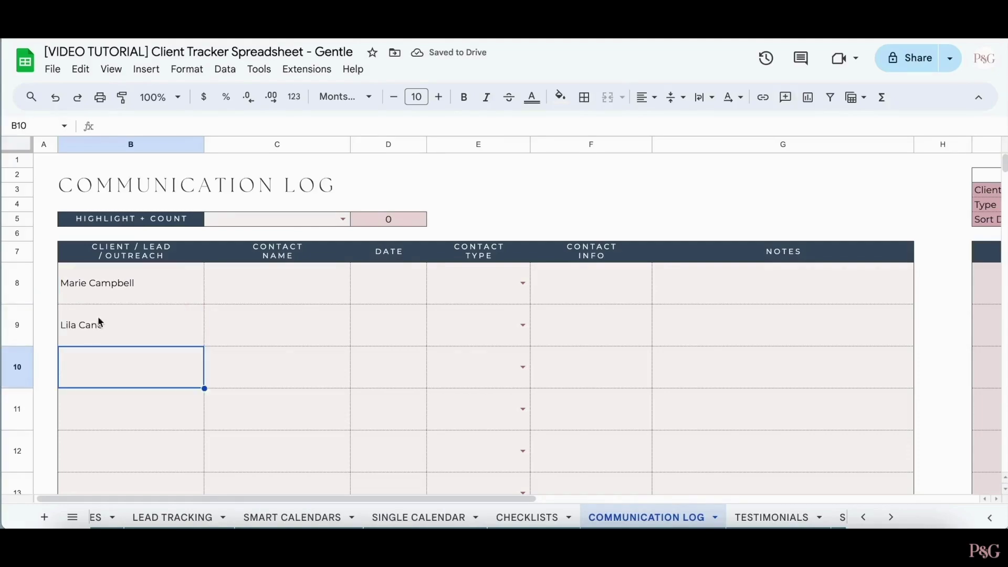
- Date the first log entry 12 Jun 2024 and set contact types Email and Phone
double_click(351, 293)
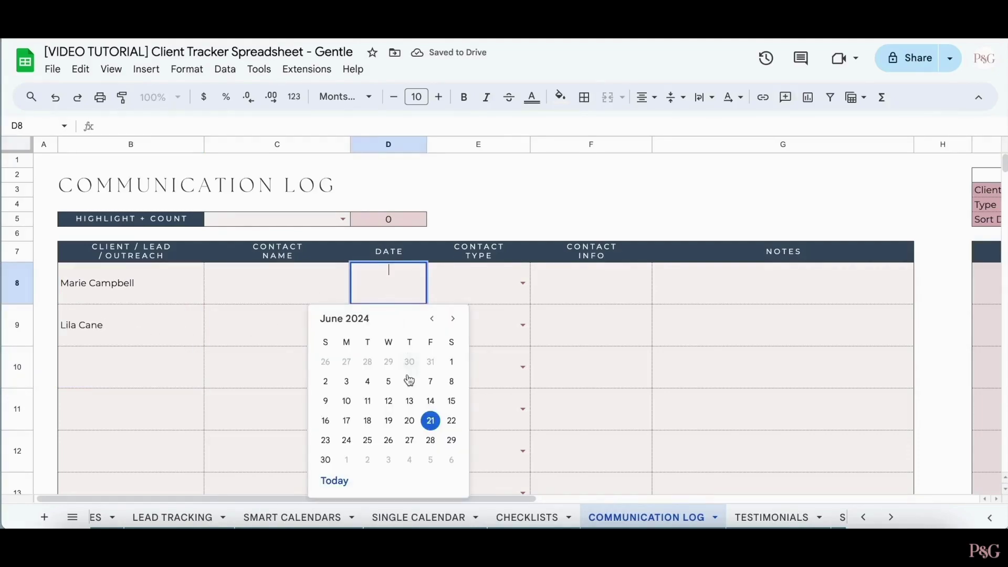
click(389, 400)
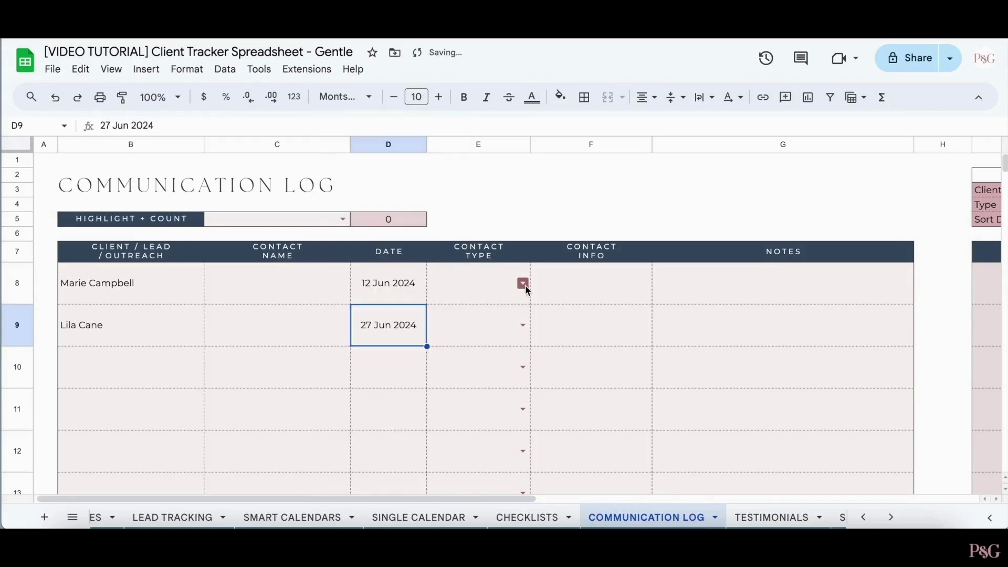
click(522, 283)
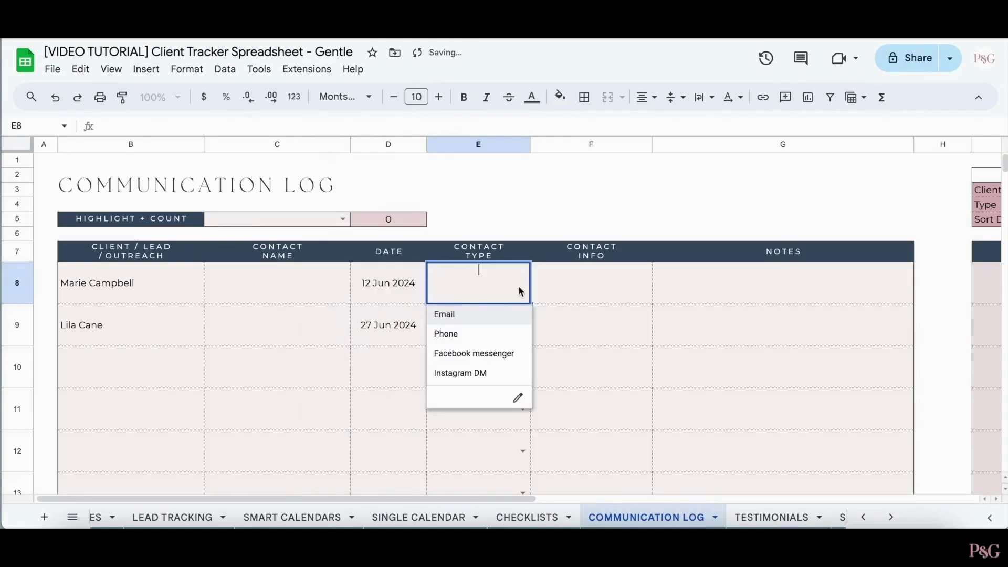
click(445, 313)
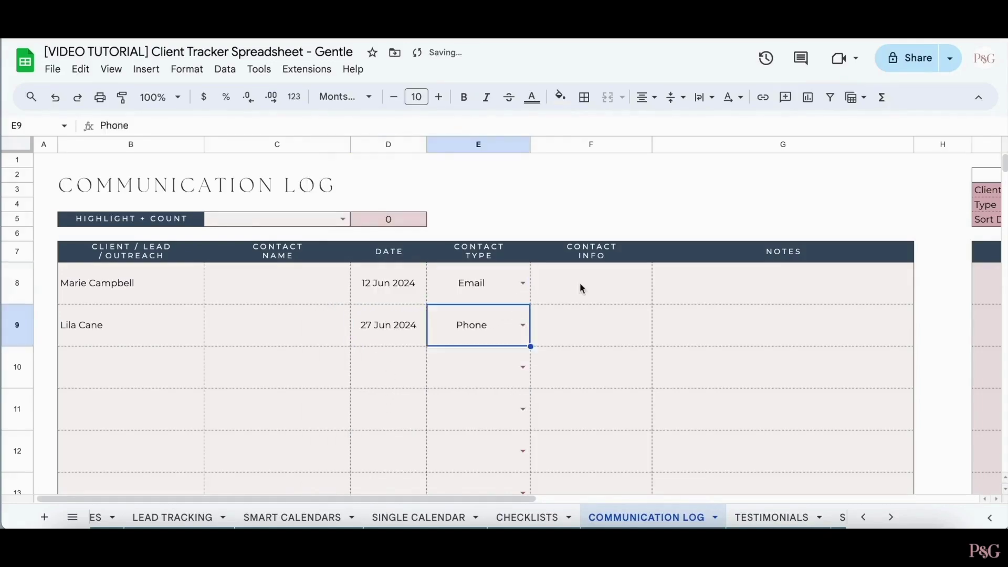
- Complete the remaining log fields, then highlight and count the second client's entries
click(580, 283)
click(695, 295)
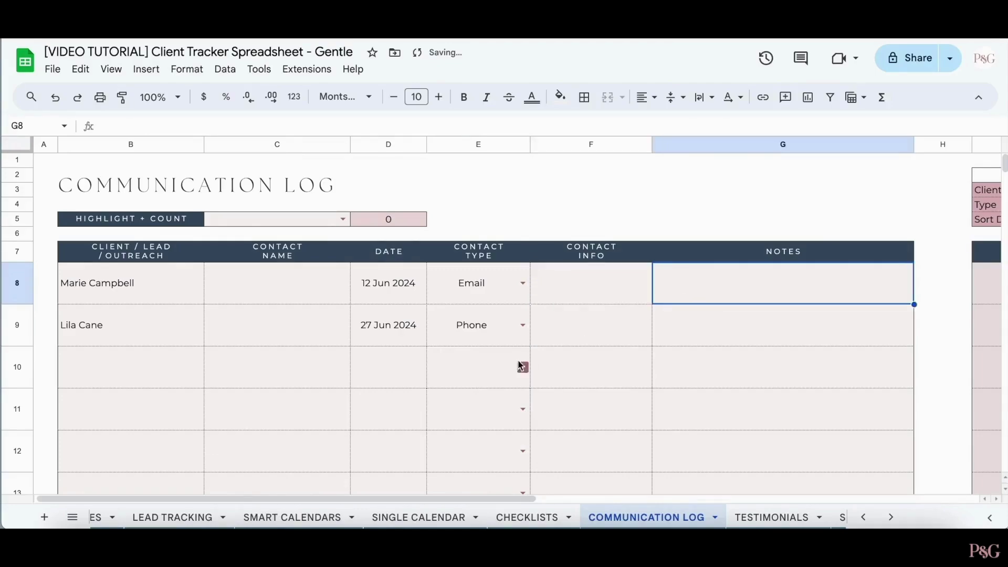
click(639, 329)
click(688, 331)
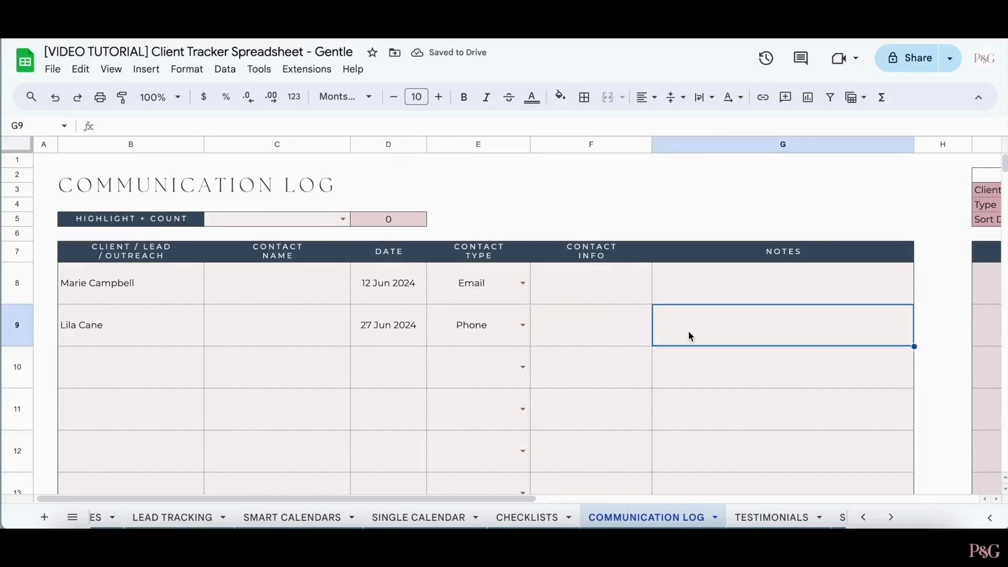
click(343, 219)
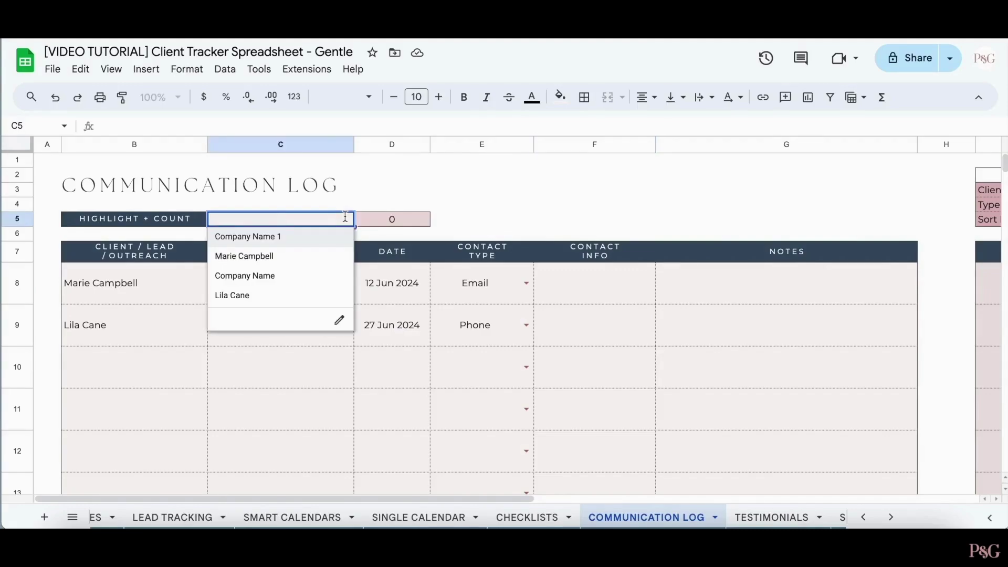
click(277, 295)
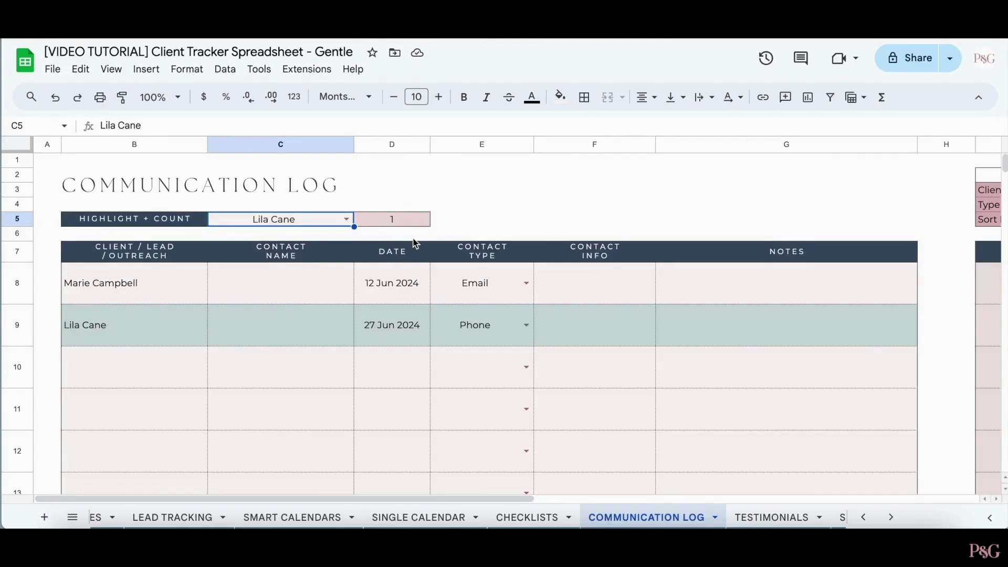
- Filter the Sort + Filter table to the second client via the J3 dropdown
click(563, 207)
scroll(562, 207, right, 10)
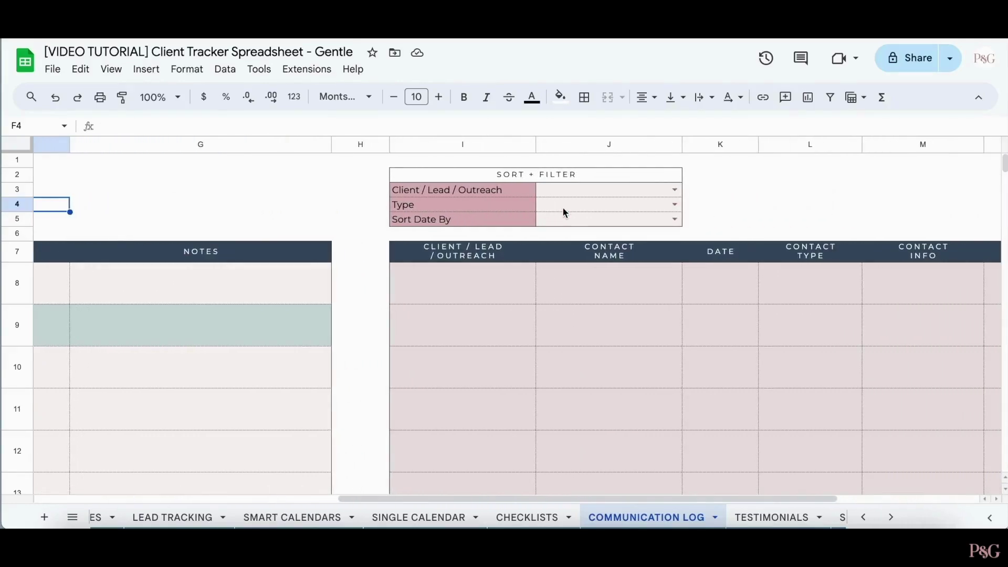
scroll(563, 211, right, 5)
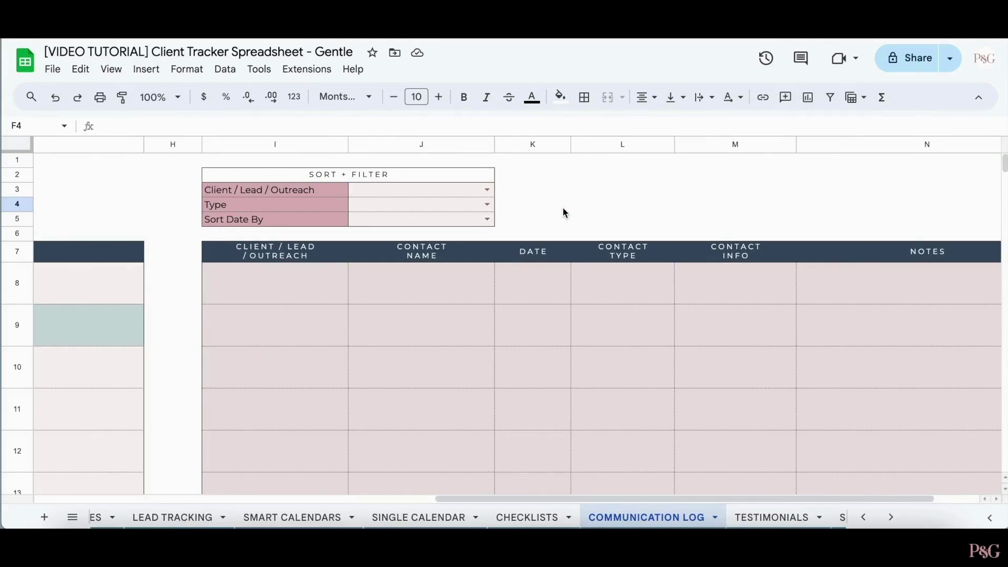
scroll(562, 210, right, 2)
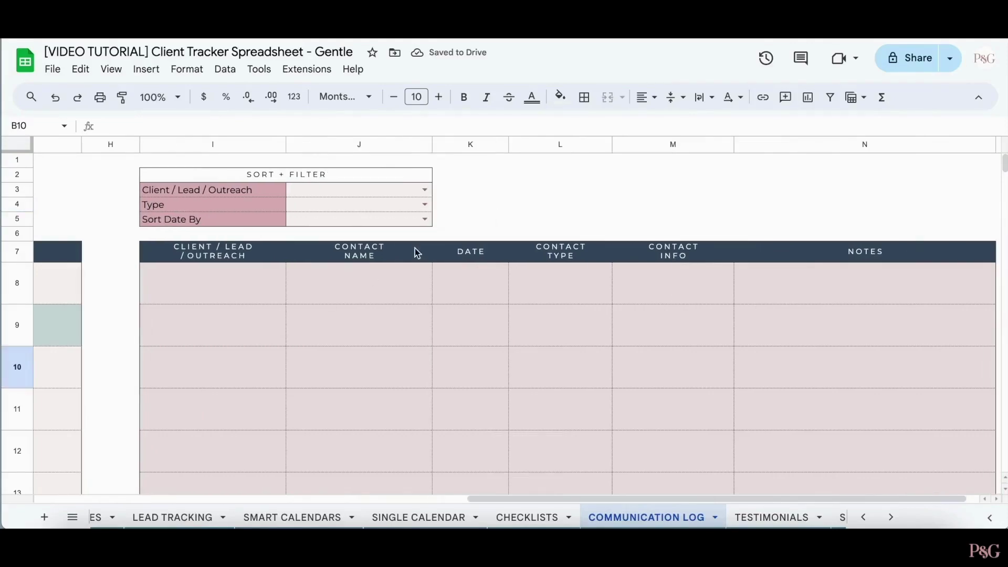
click(426, 190)
click(367, 266)
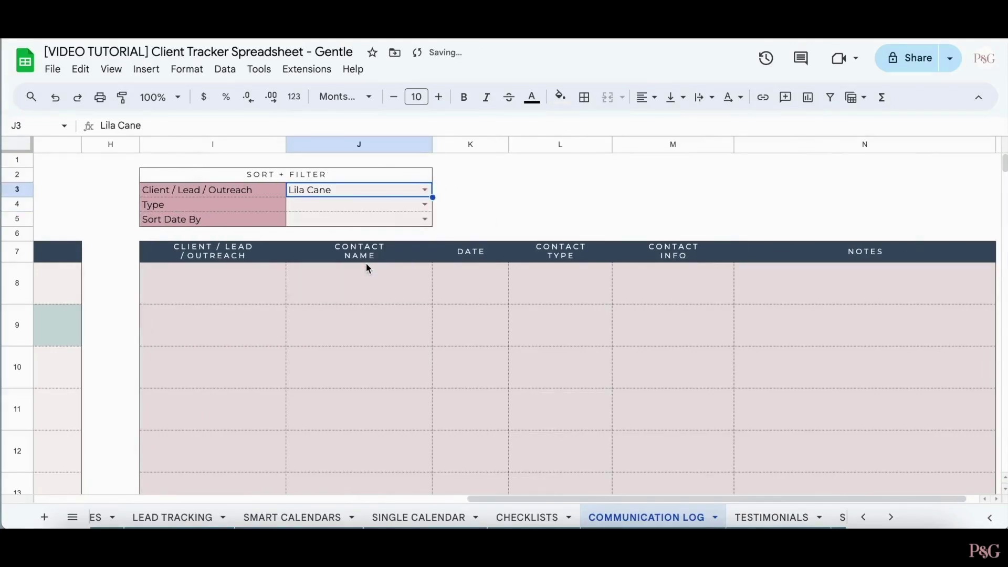
- Check the Type and Sort Date By filter options, leaving the Type filter unchanged
click(370, 204)
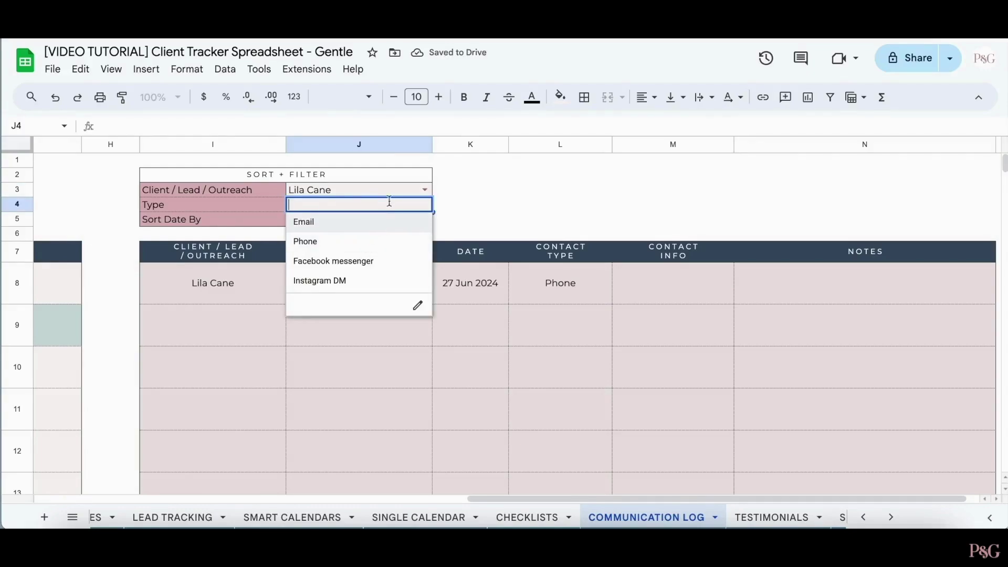
click(433, 208)
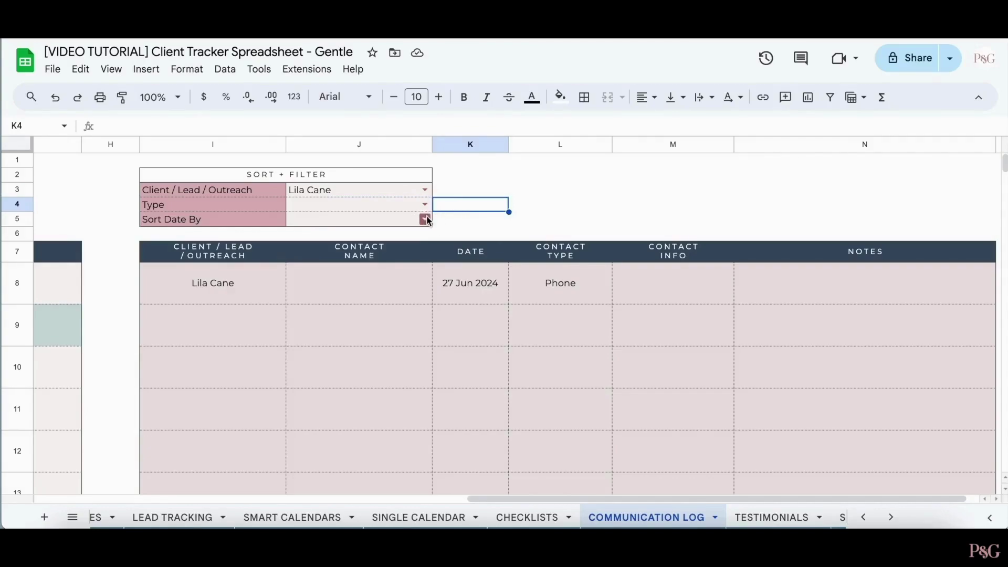
click(423, 218)
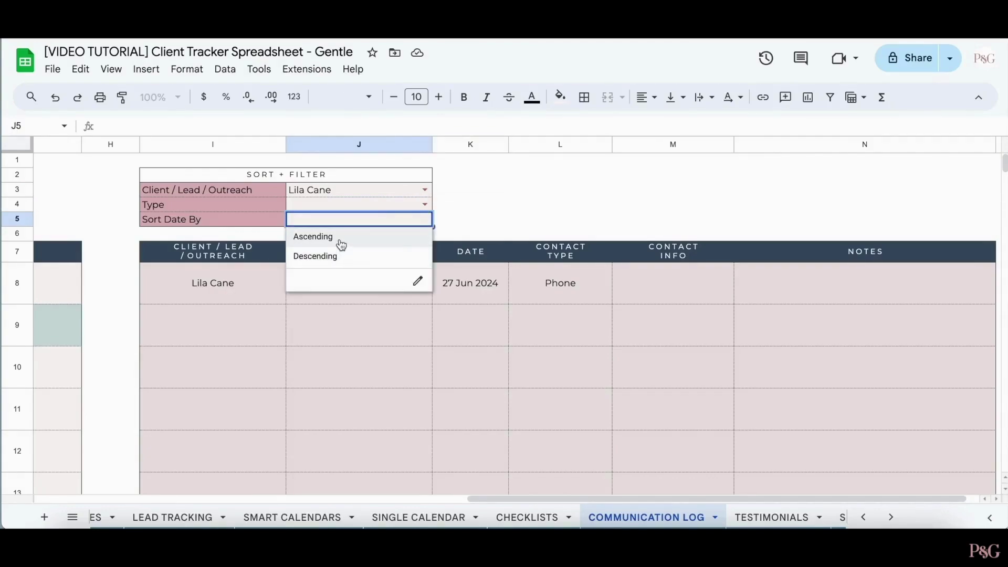